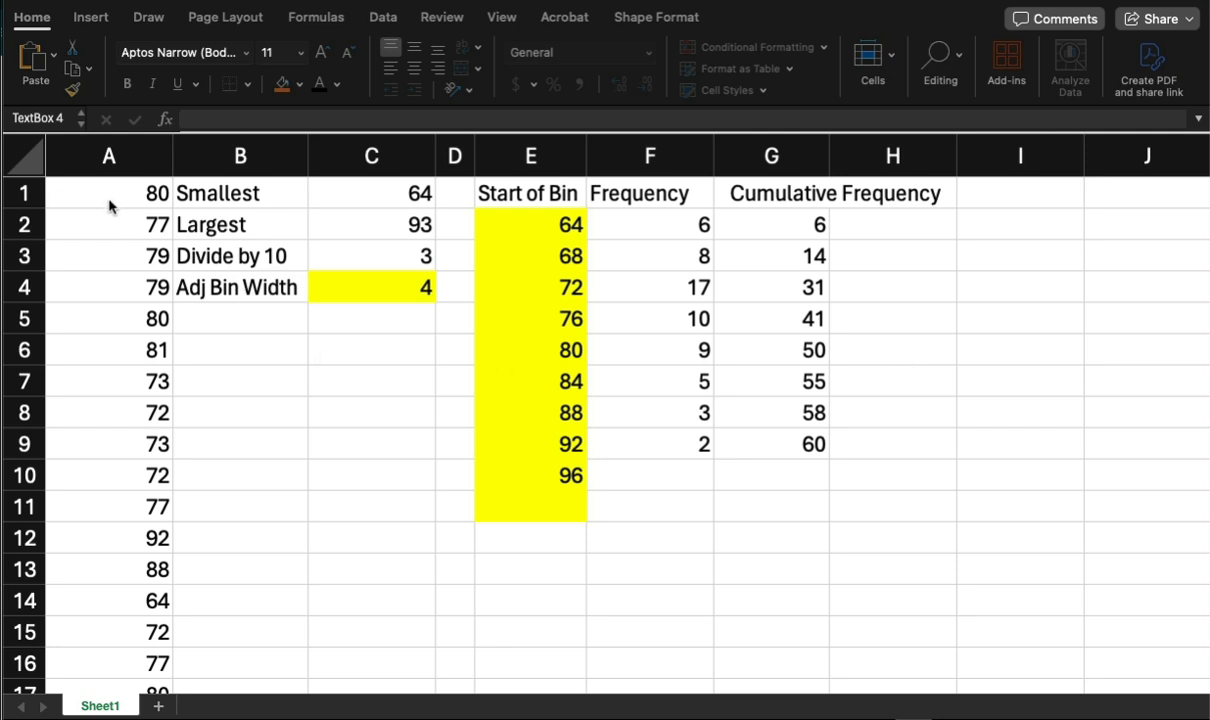
Review the Start of Bin, Frequency and Cumulative Frequency table next to the raw data.
click(537, 199)
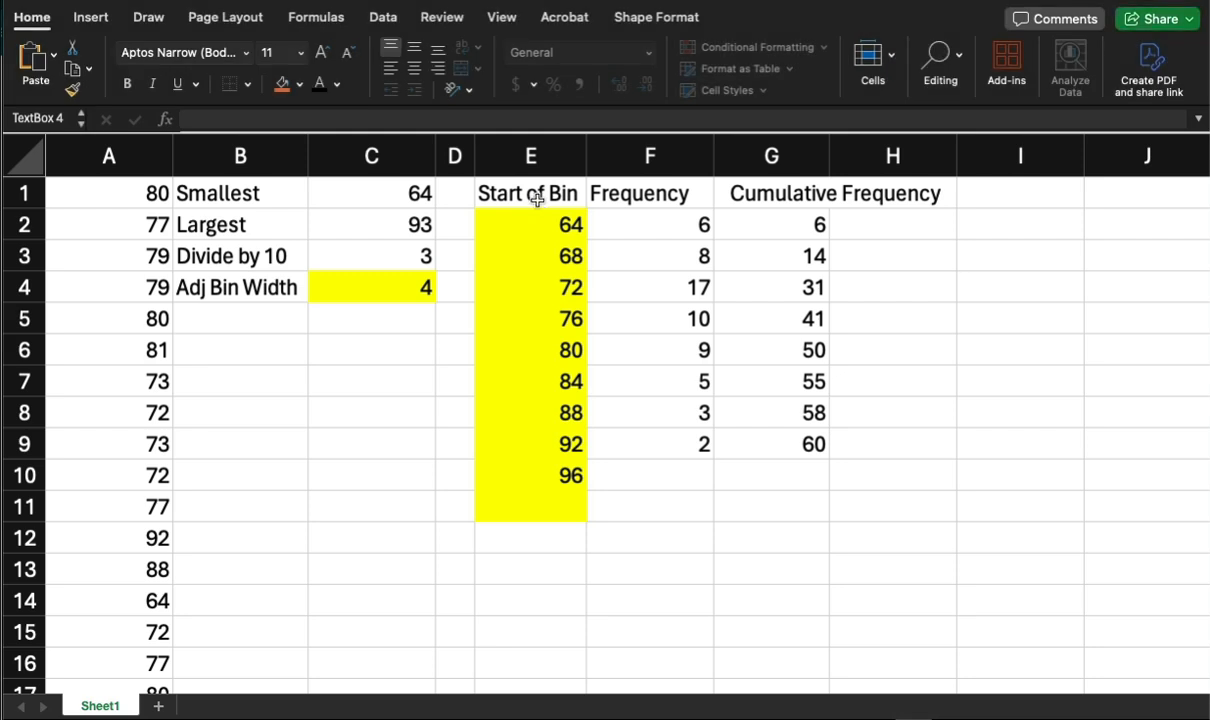
drag(531, 198, 748, 436)
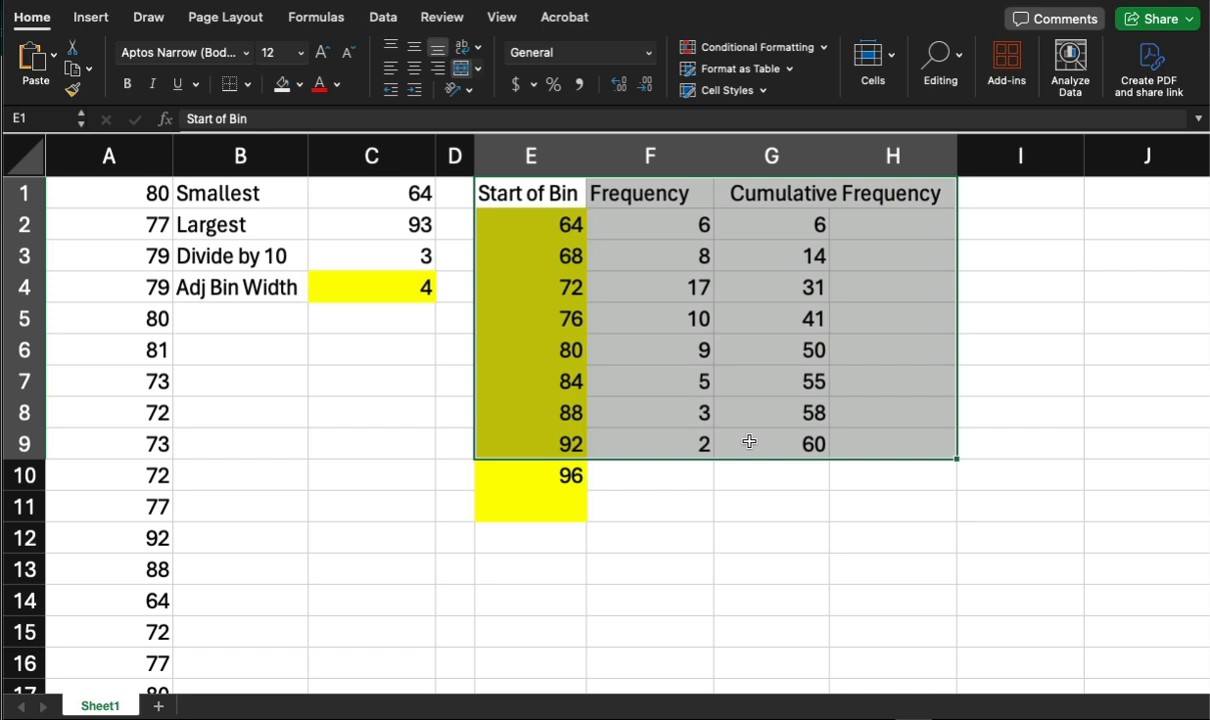
click(535, 195)
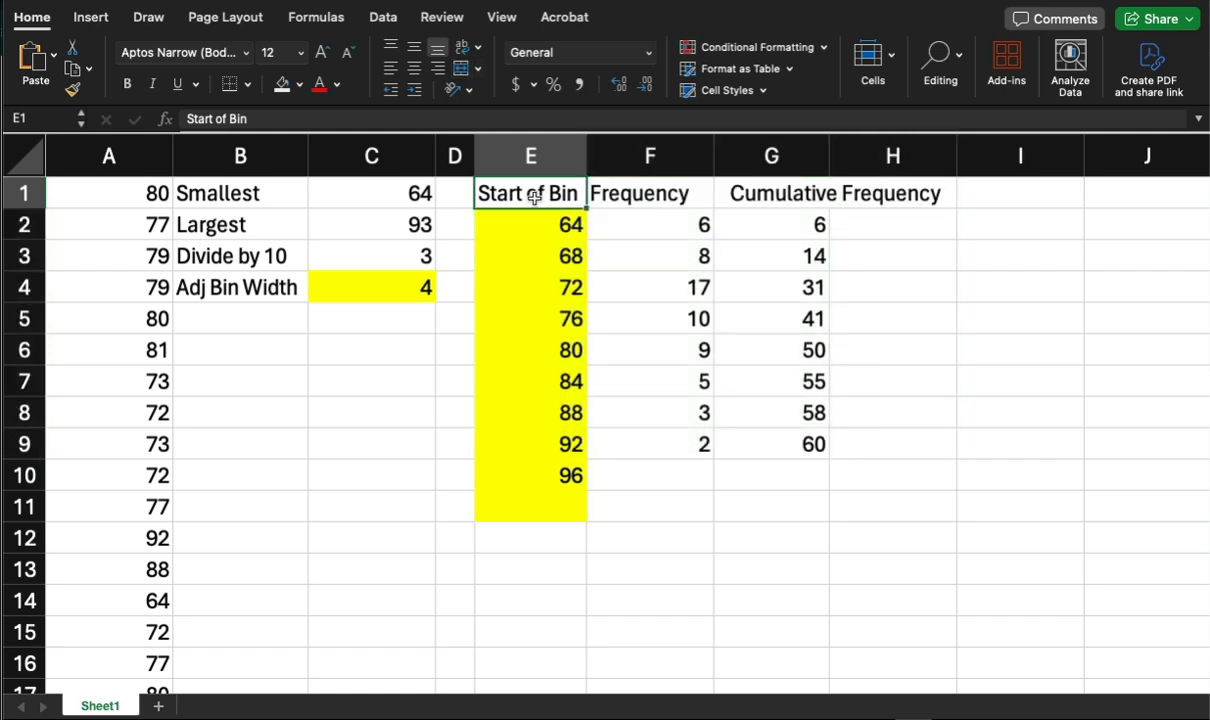
drag(535, 195, 722, 444)
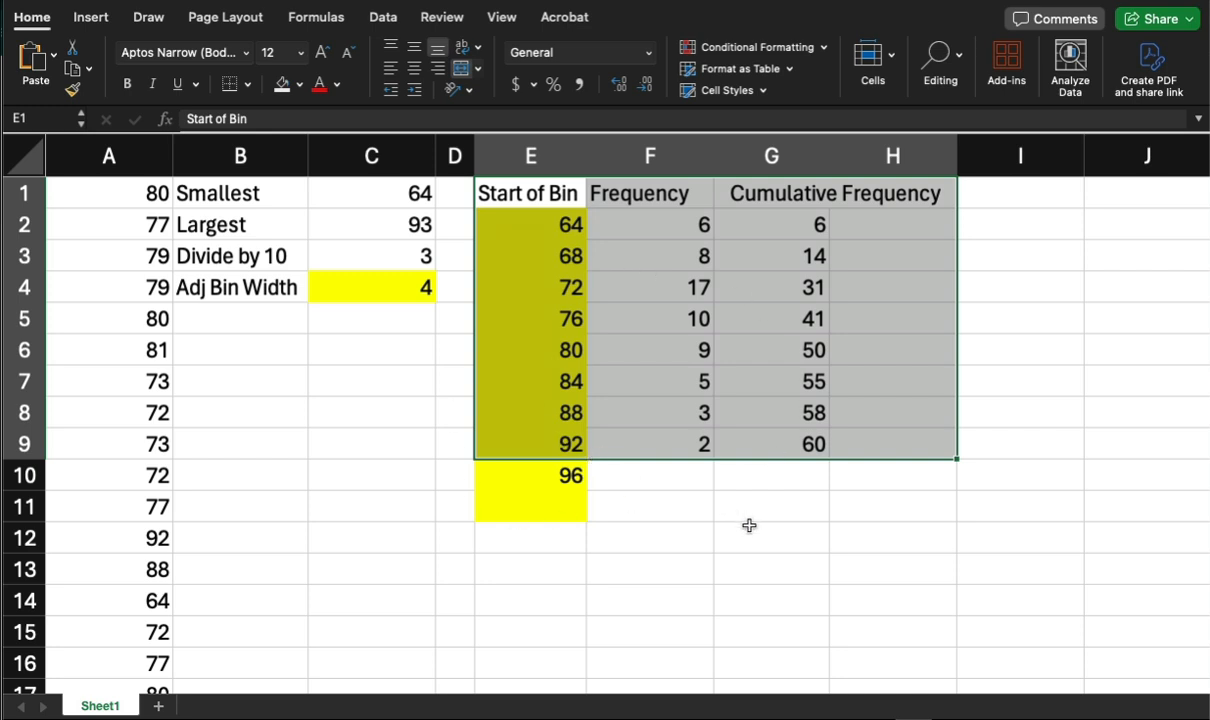
click(675, 548)
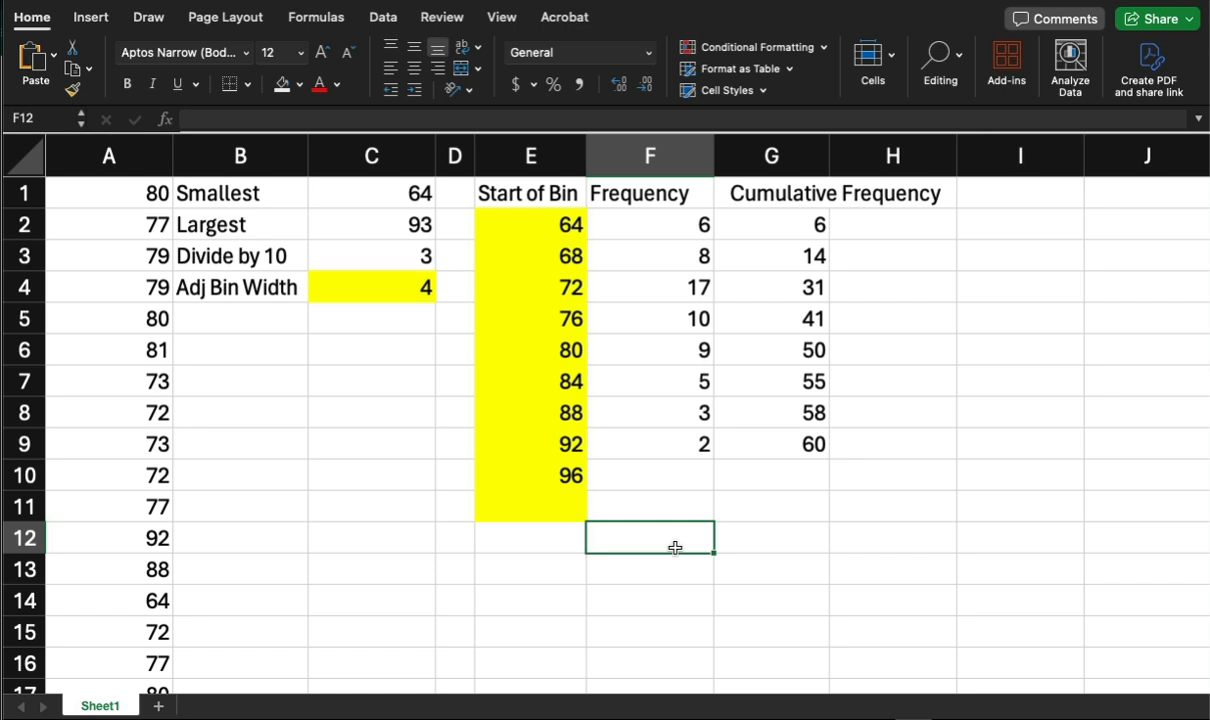
click(538, 505)
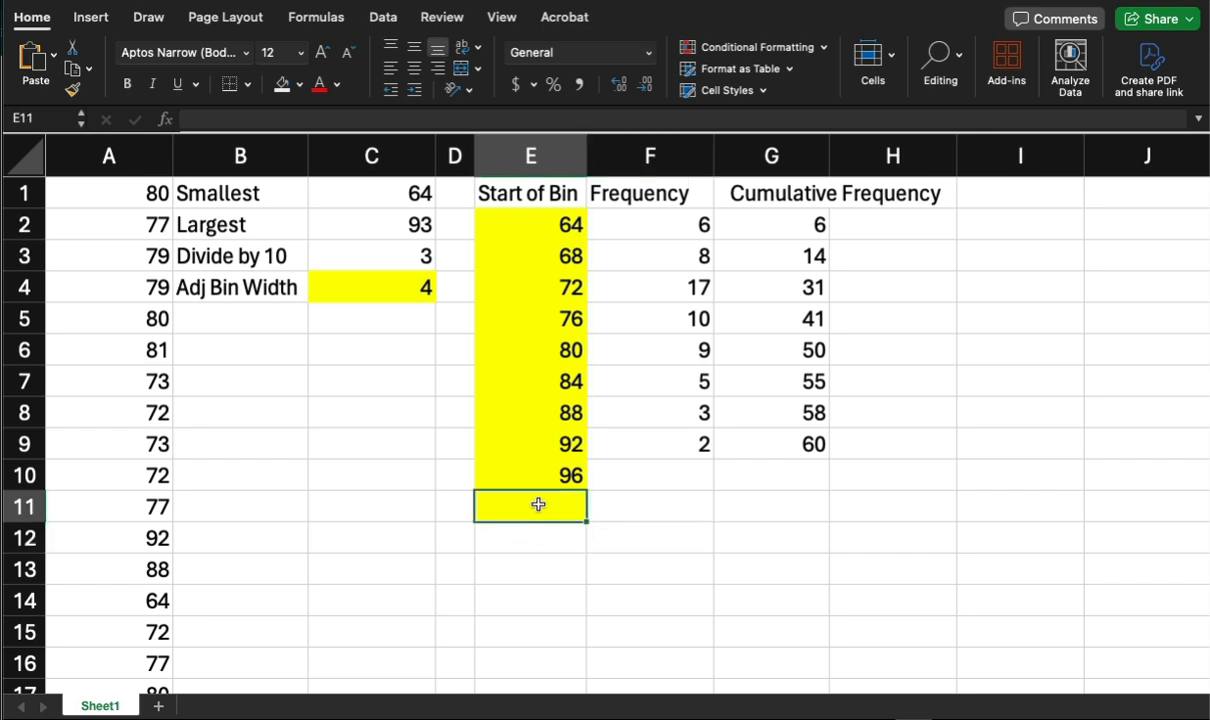
click(106, 188)
drag(113, 222, 141, 201)
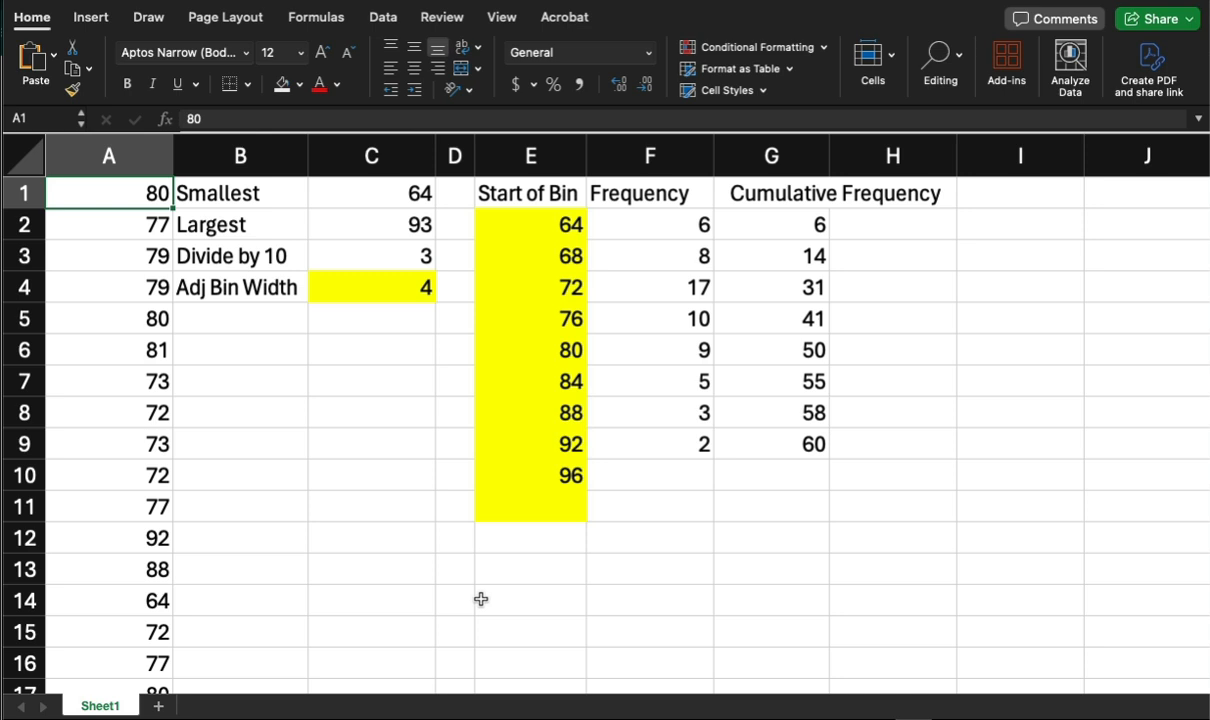
drag(505, 193, 540, 472)
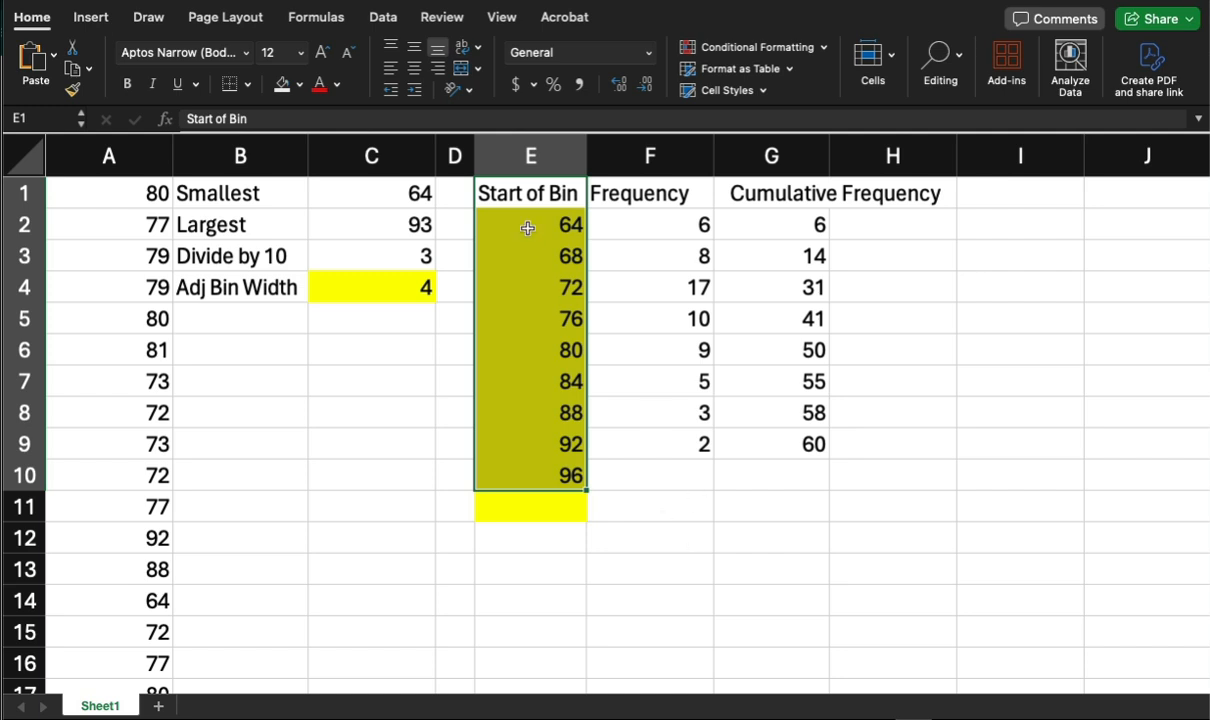
drag(485, 190, 731, 459)
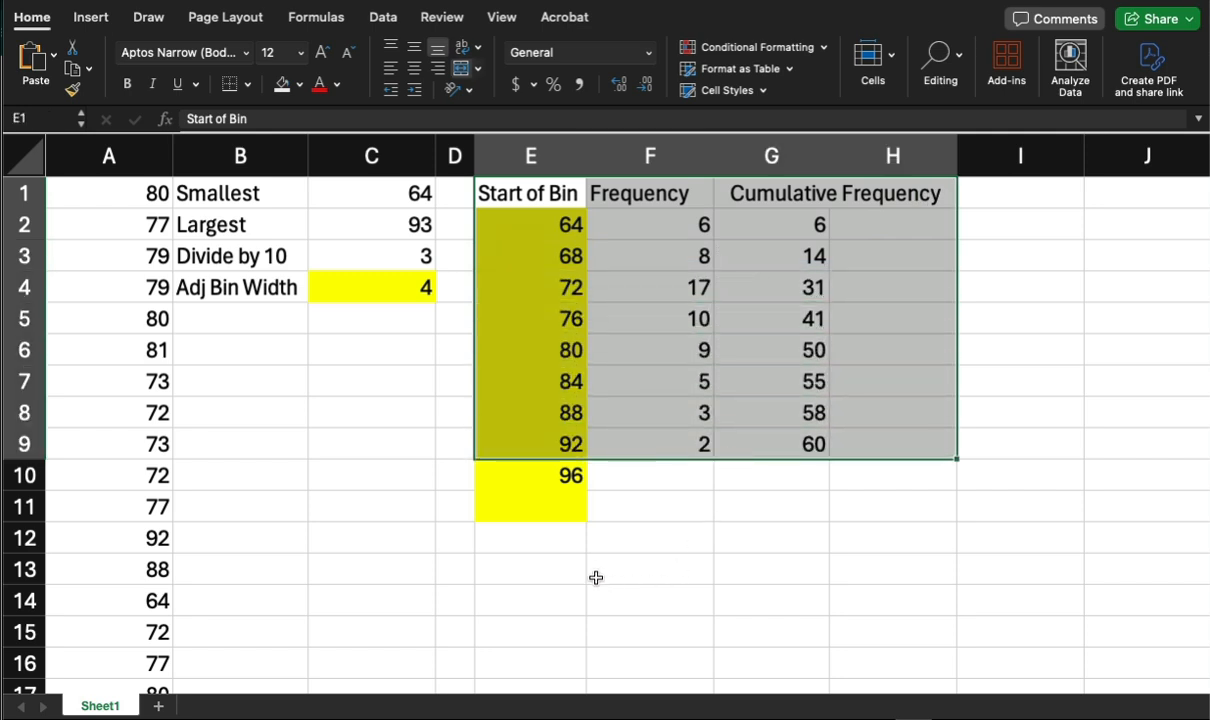
click(655, 581)
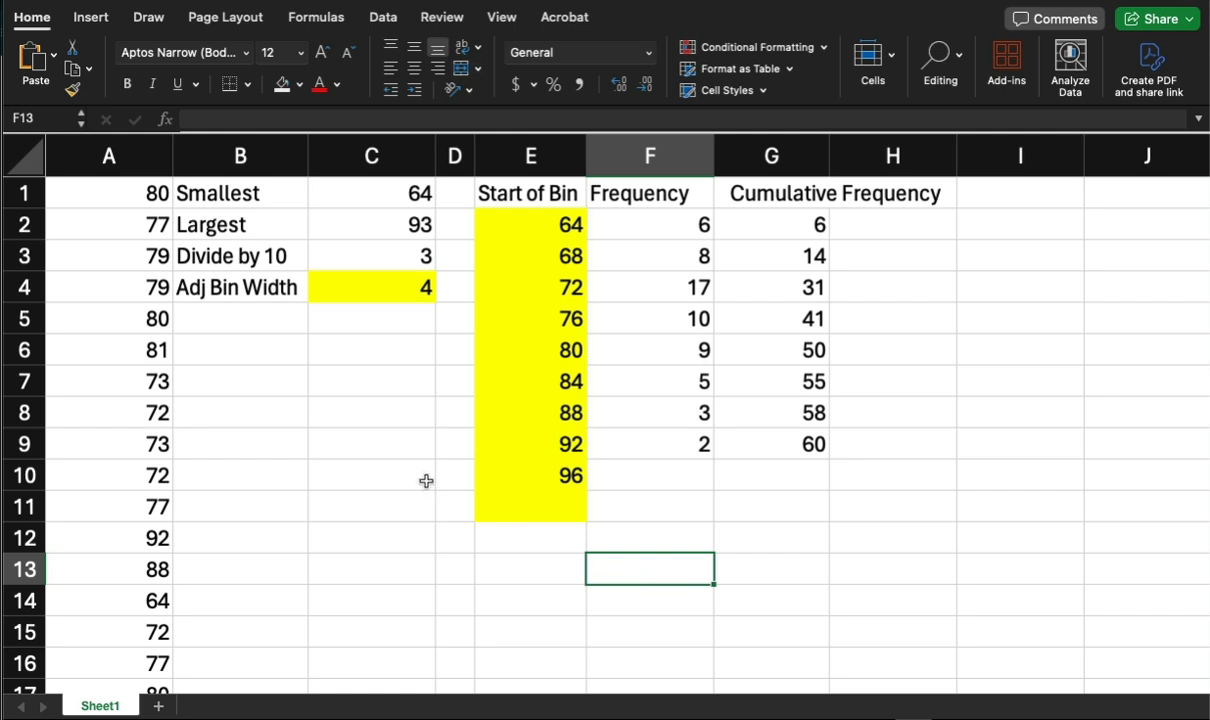
Insert a new sheet column before the Frequency column.
click(651, 155)
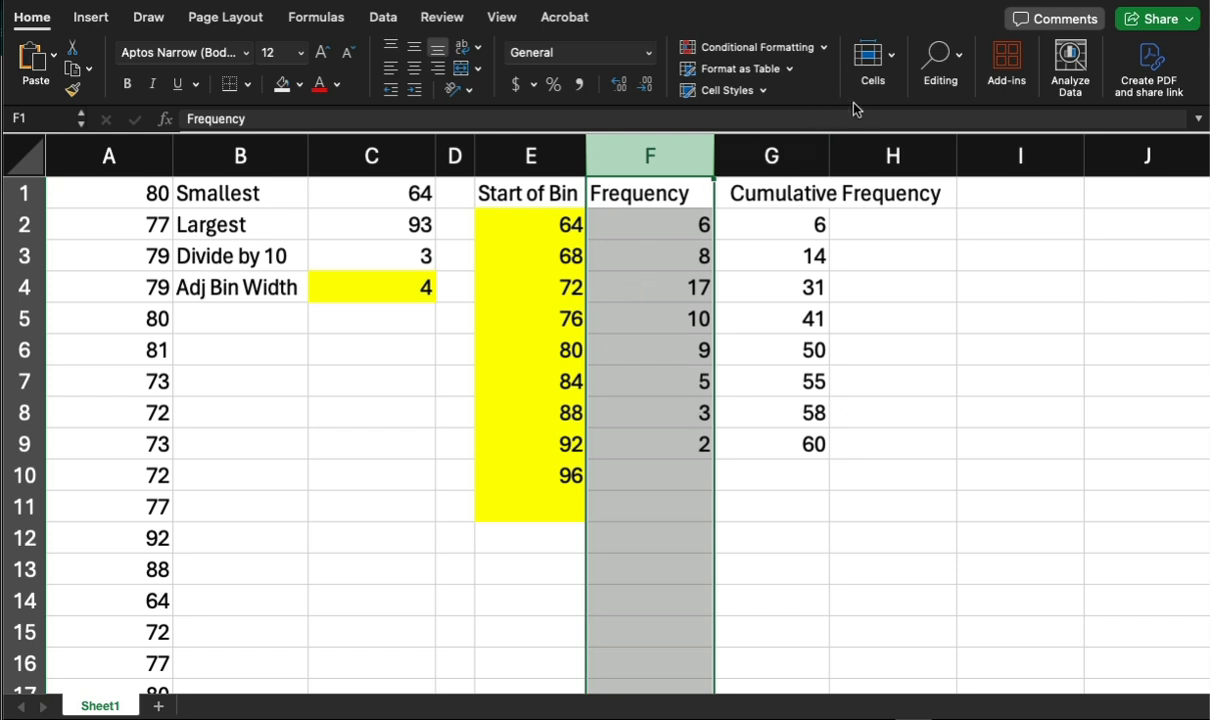
click(89, 33)
click(38, 30)
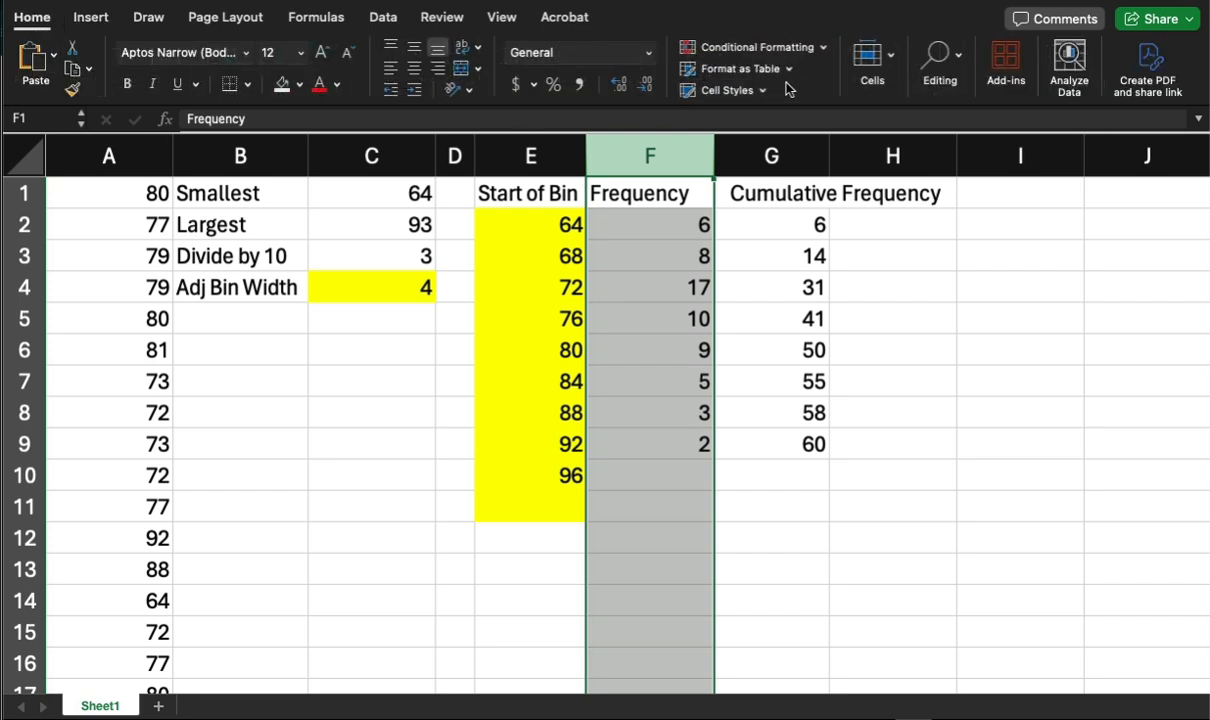
click(891, 68)
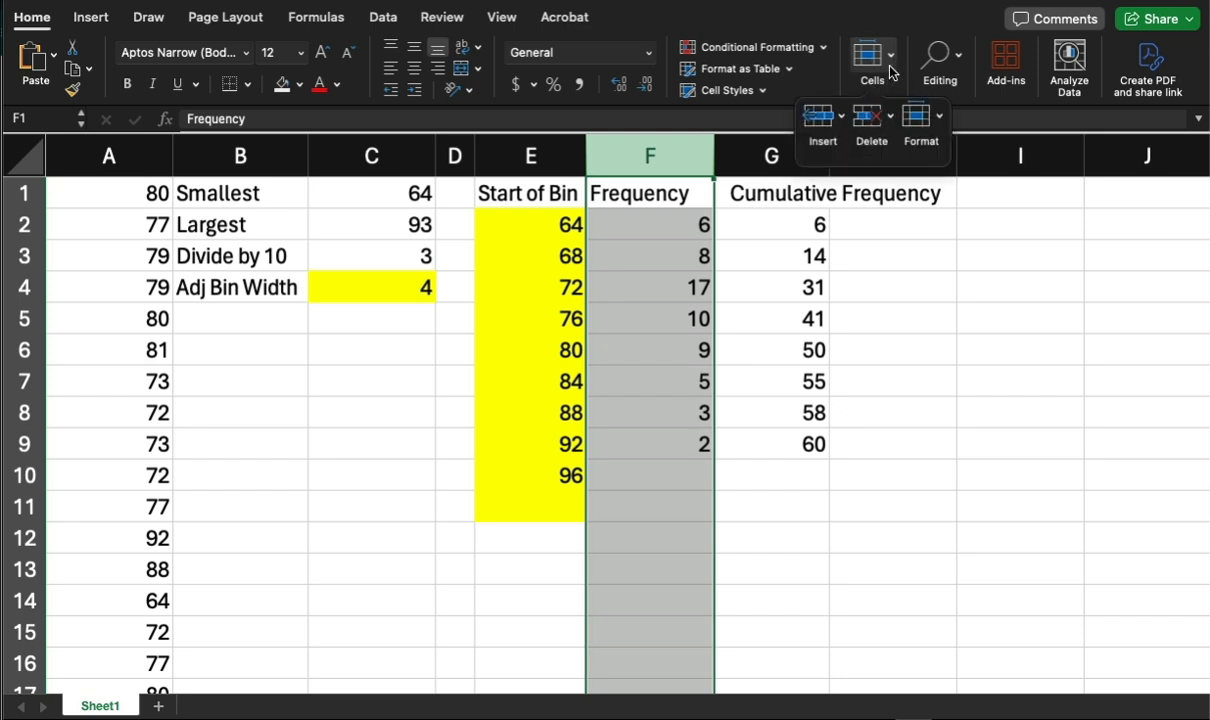
click(838, 125)
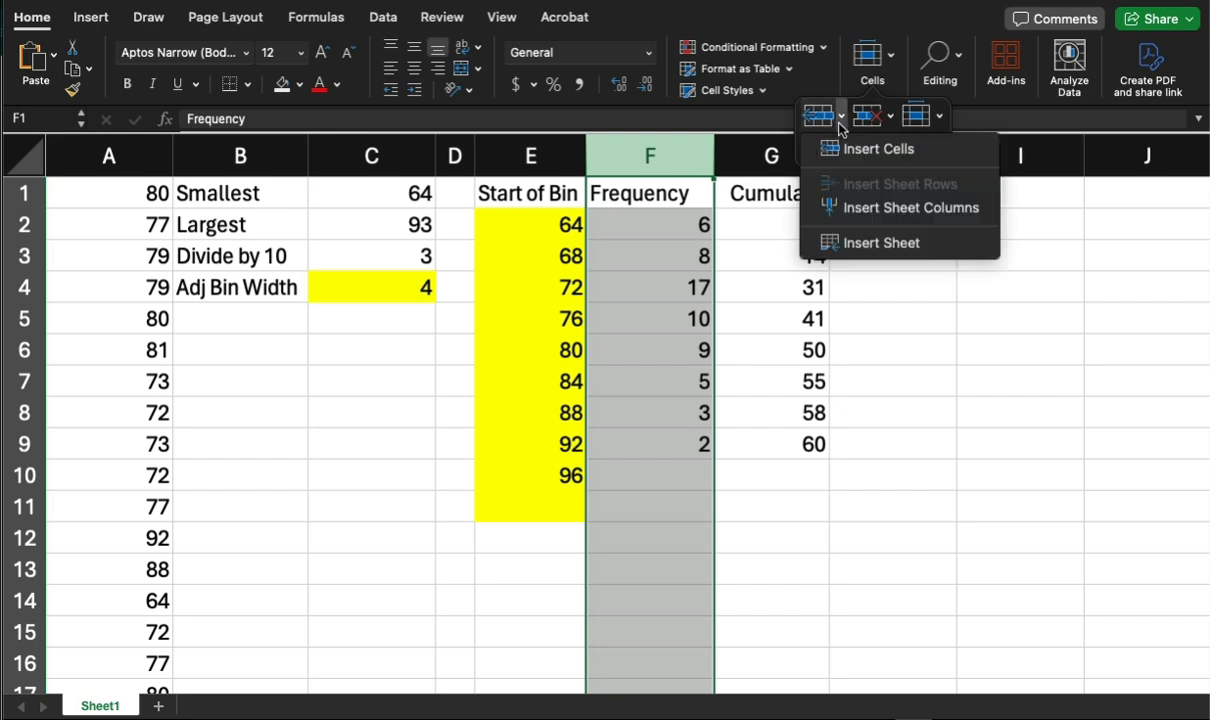
click(856, 208)
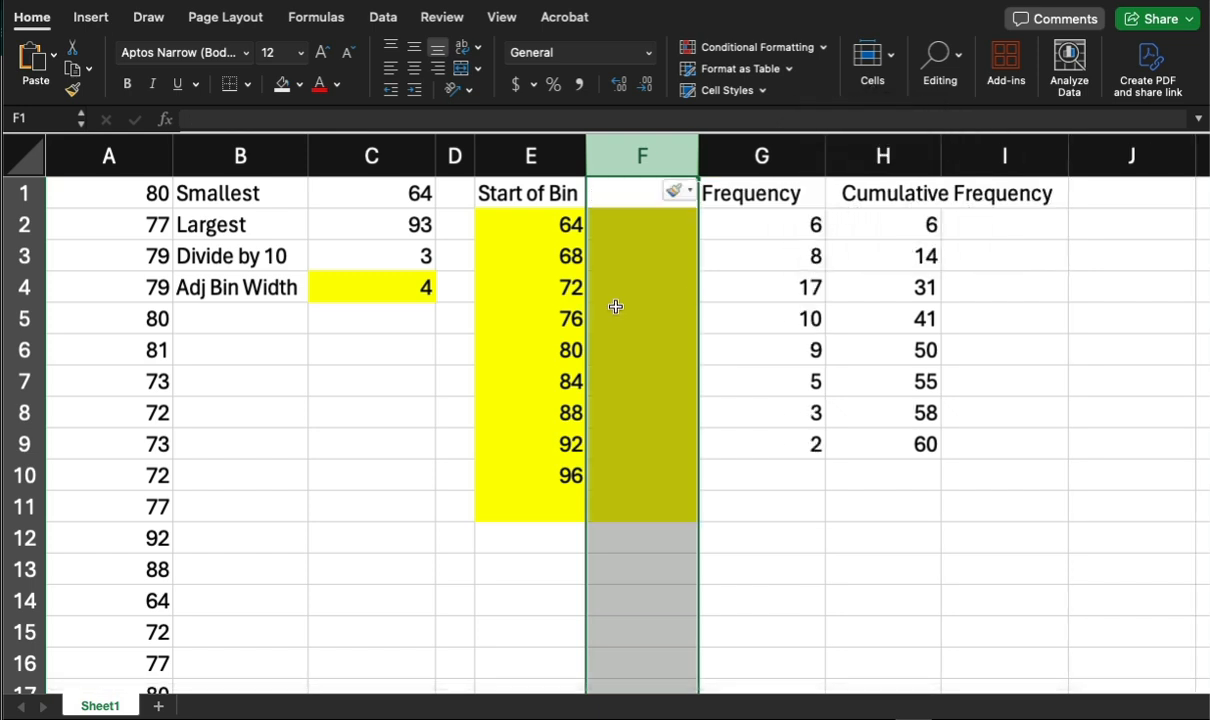
Set the new column's formatting to match the column on its right, removing the yellow fill.
click(685, 200)
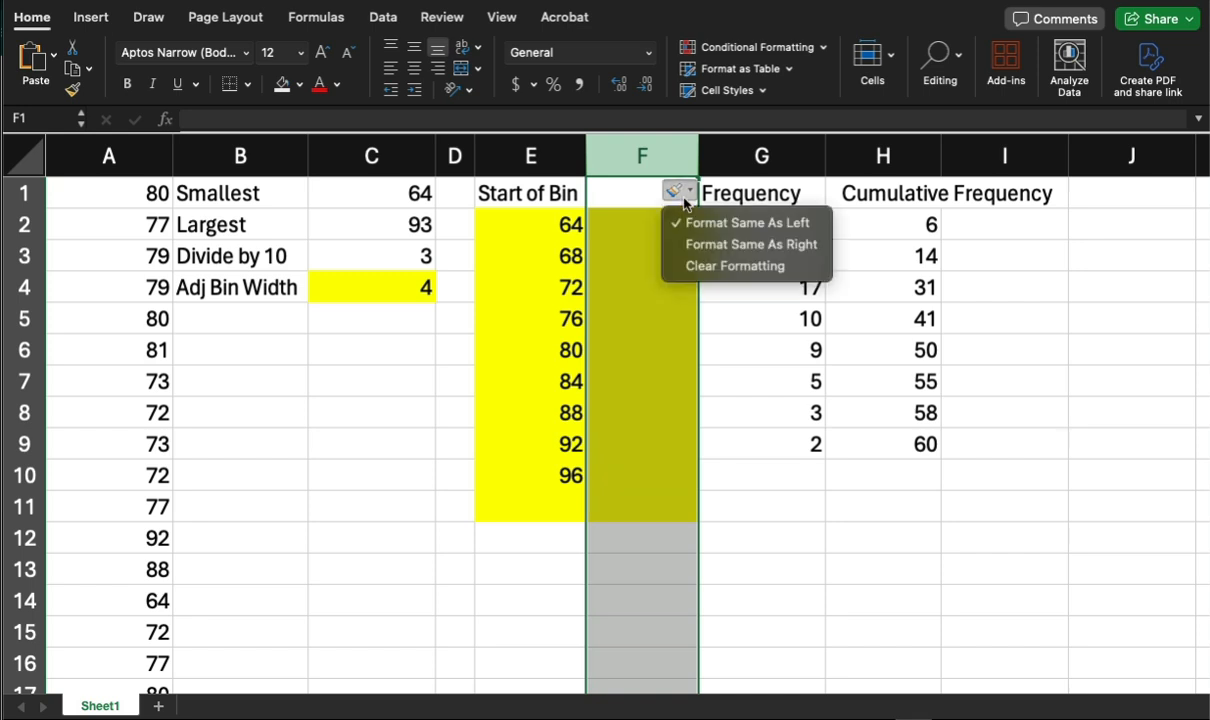
click(707, 247)
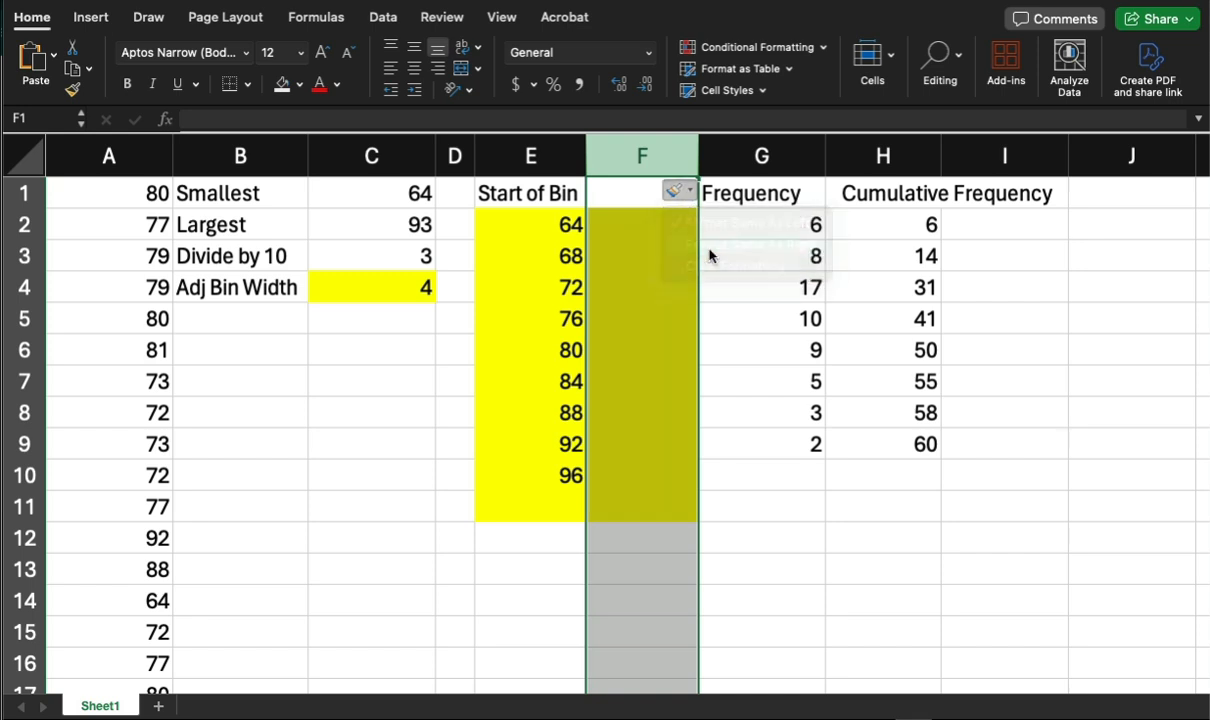
click(618, 222)
click(550, 229)
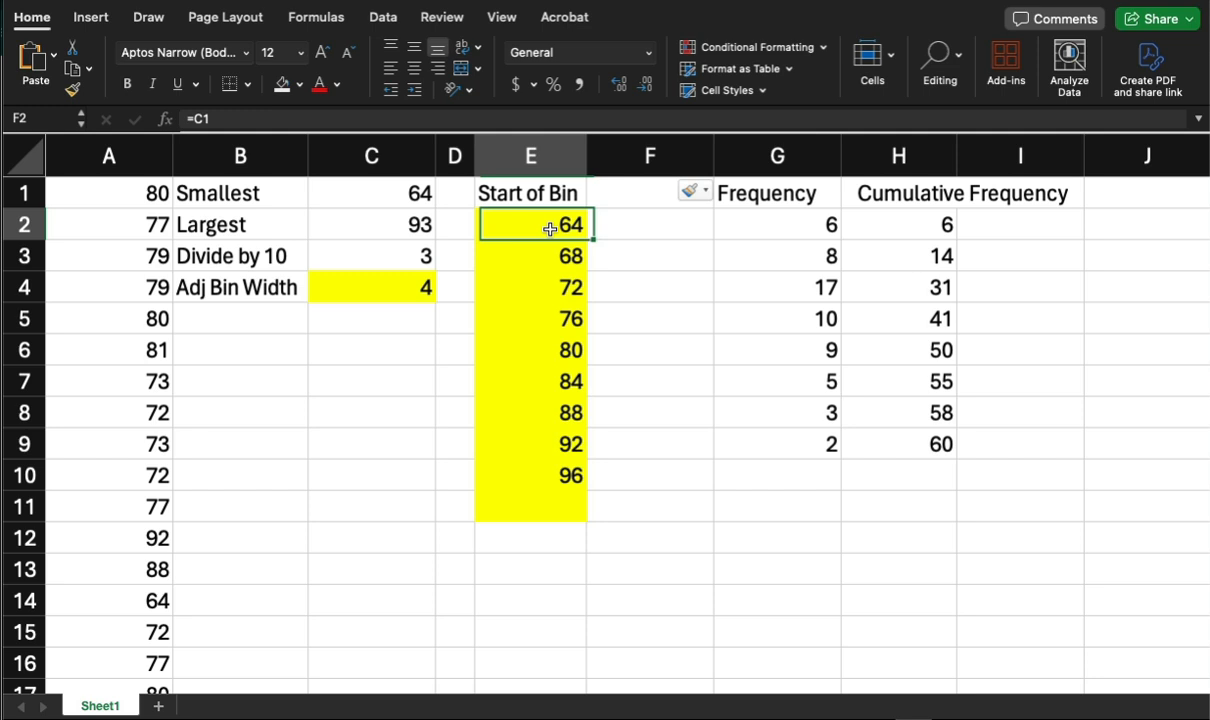
Enter the header Labels at the top of the new column.
click(638, 201)
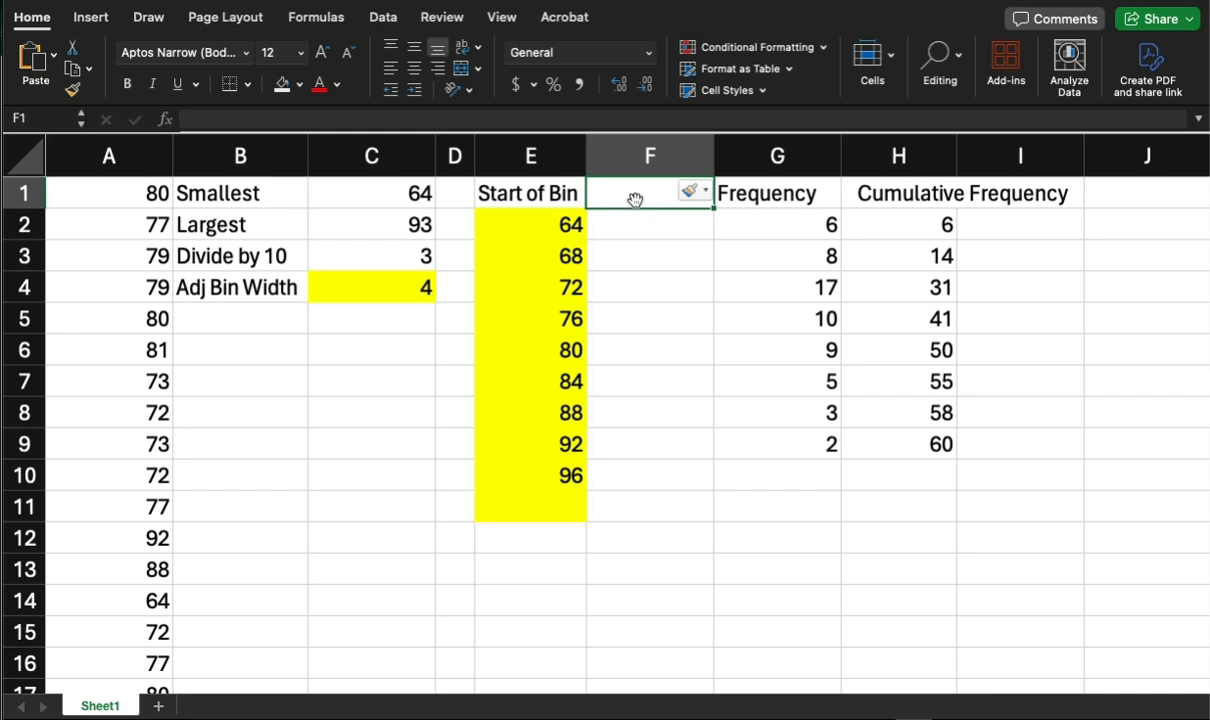
text(Labels)
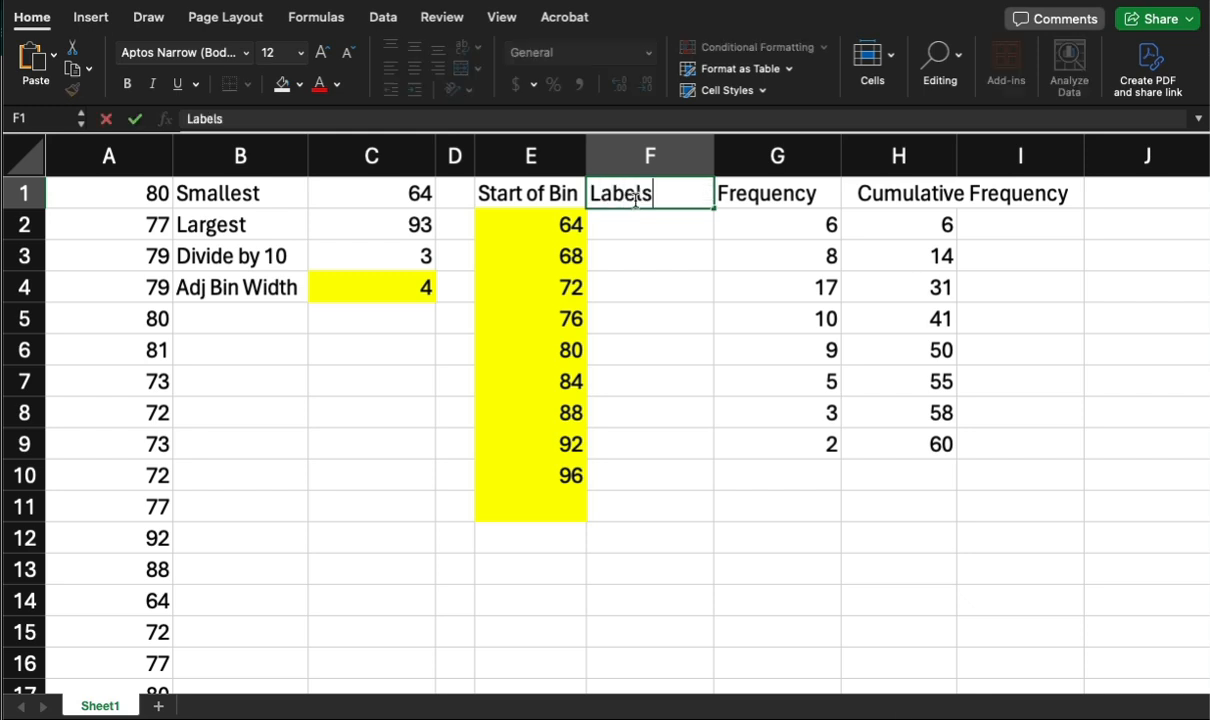
key(Return)
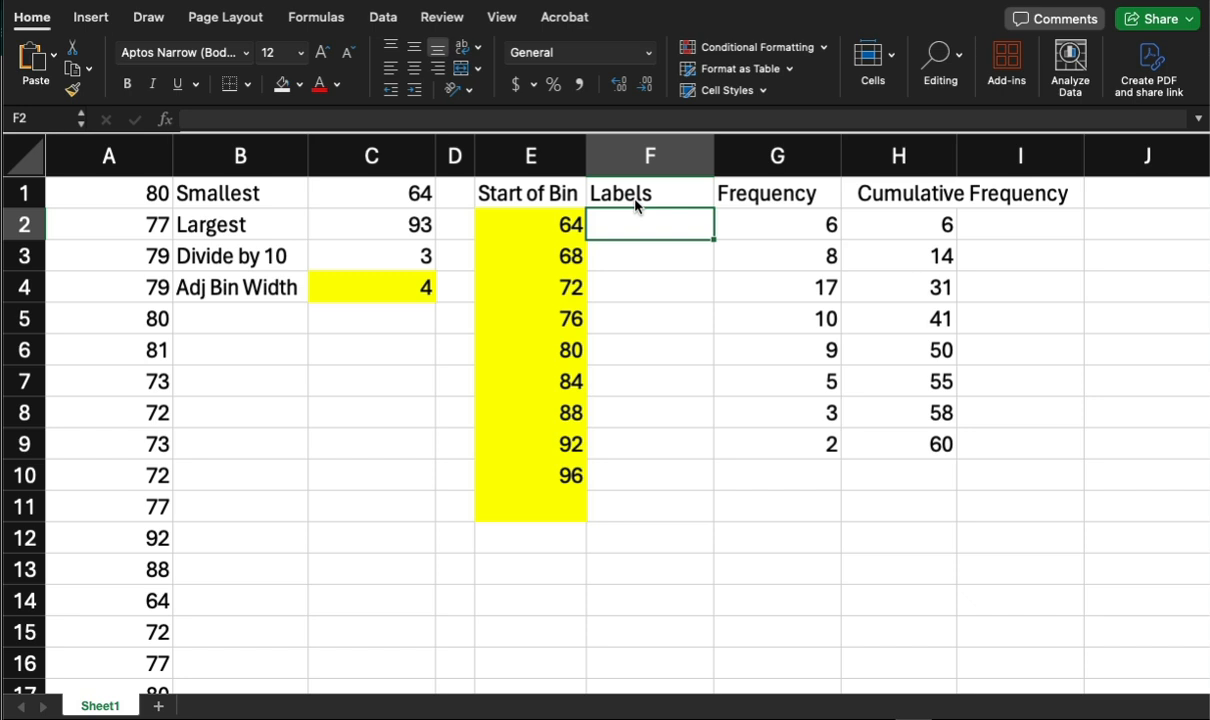
Enter the interval label [64,68) beside the first bin start of 64.
text([)
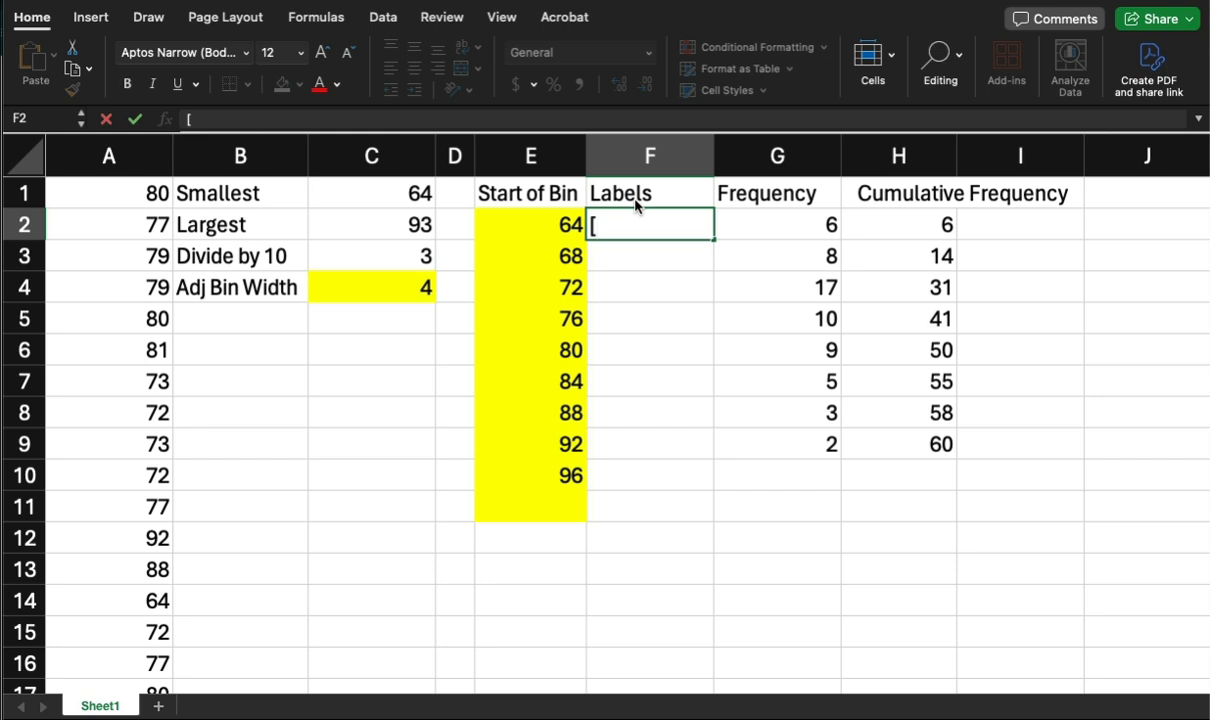
text(64,)
text(68)
key(Return)
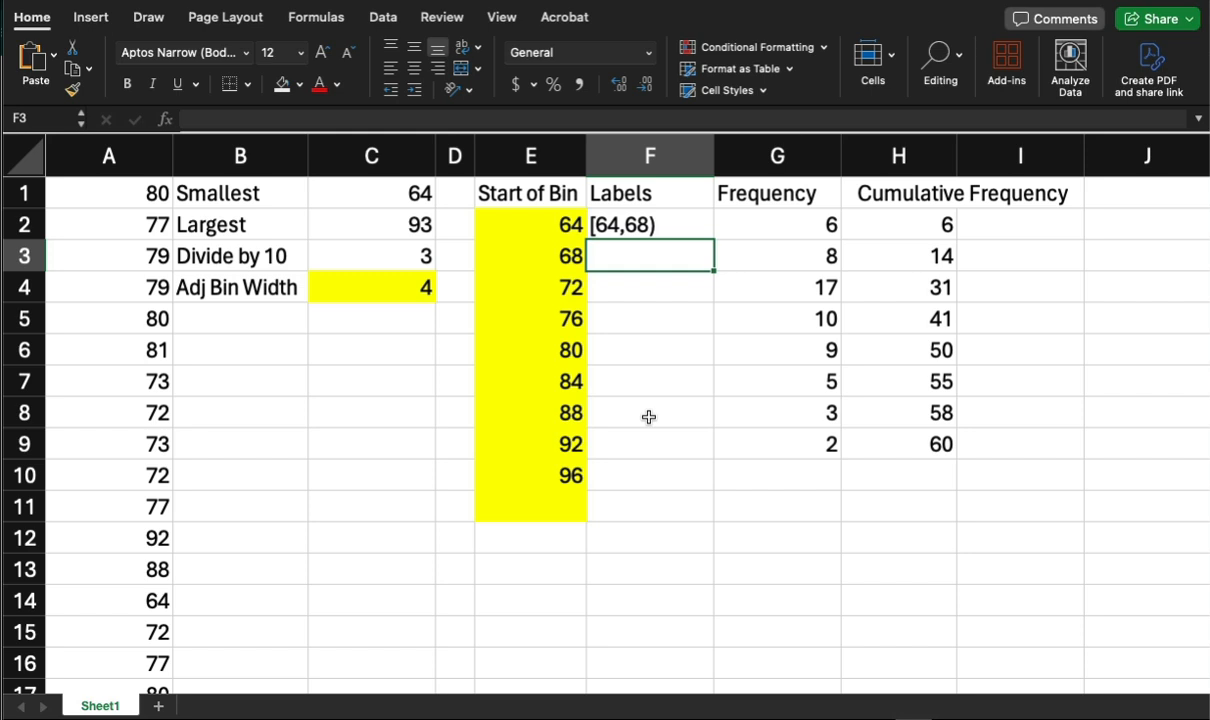
Enter the interval label [68,72) beside the bin start of 68.
text([)
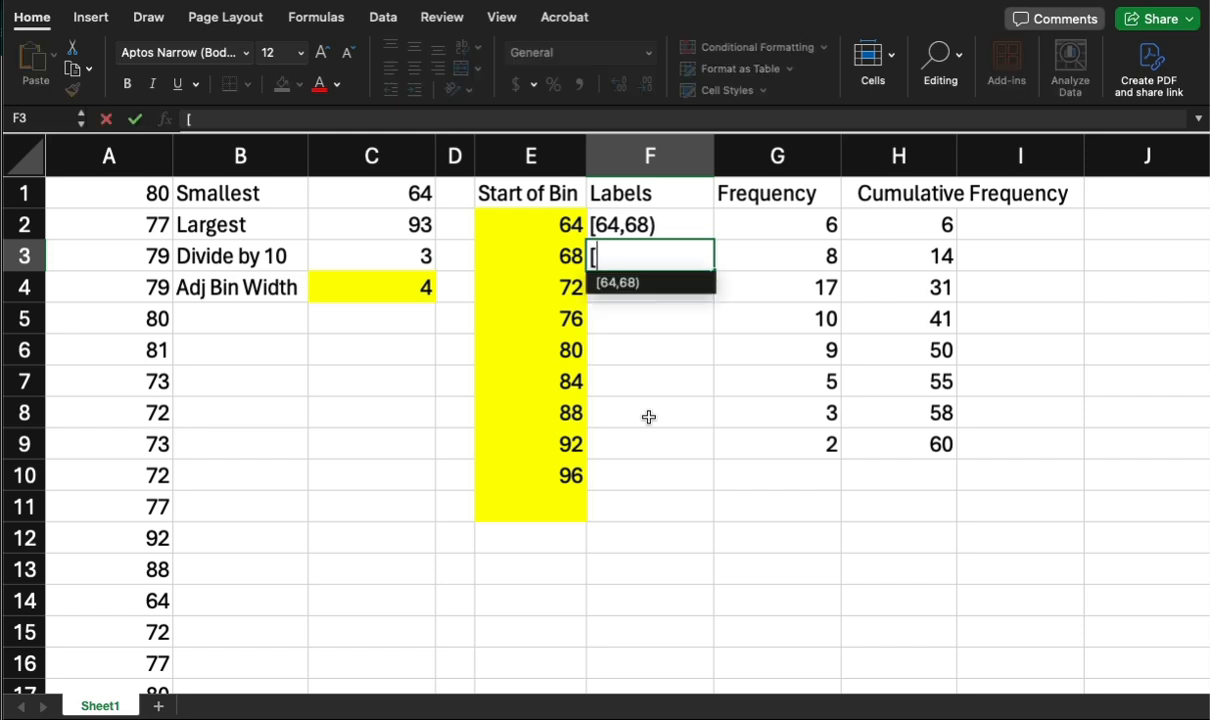
text(68)
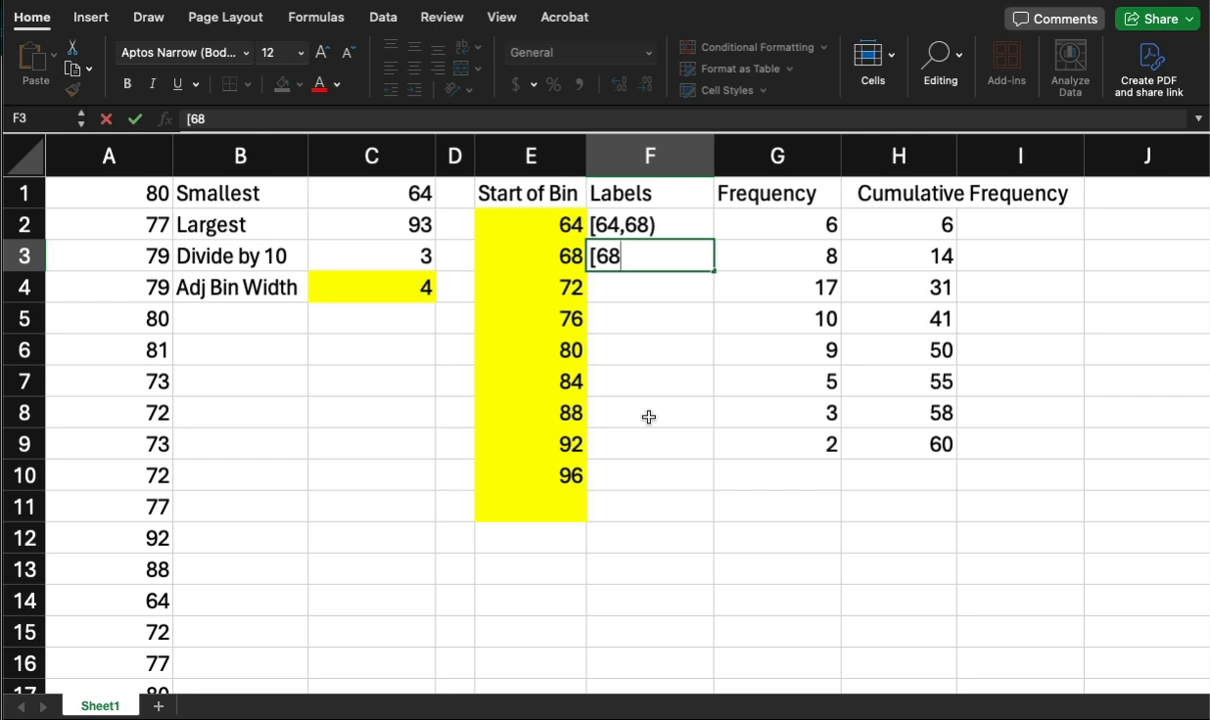
text(,72))
key(Return)
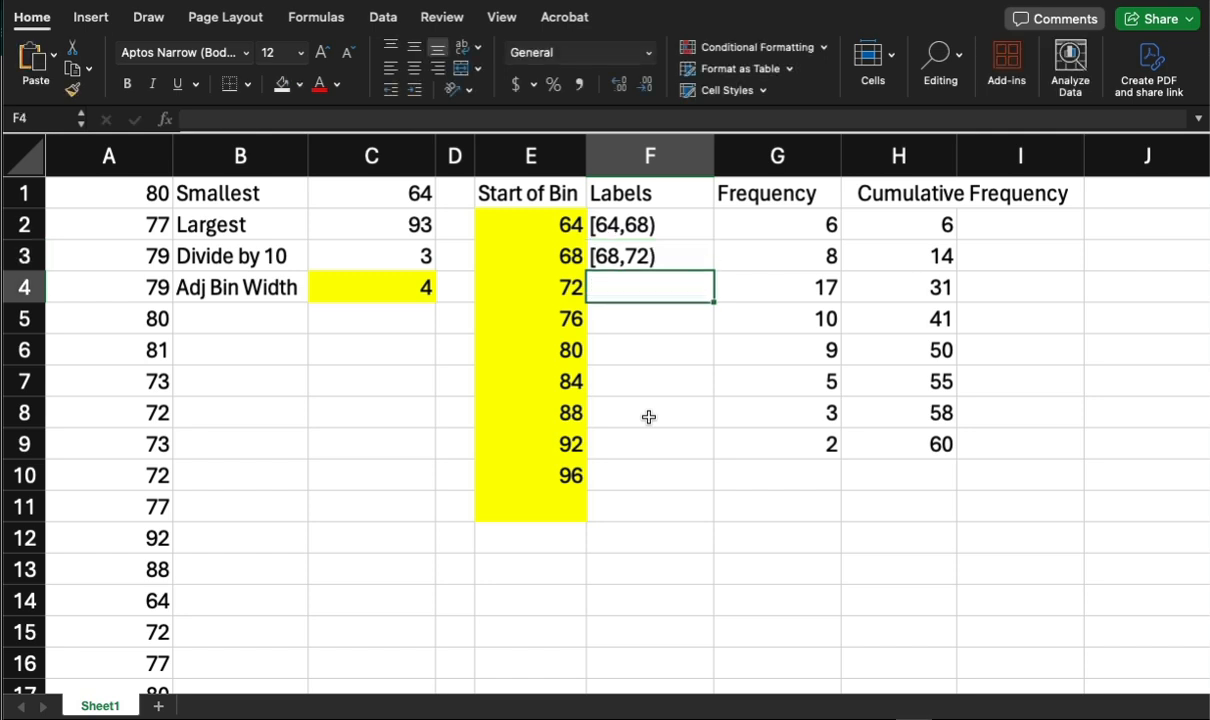
Enter the interval label [72,76) beside the bin start of 72.
text([)
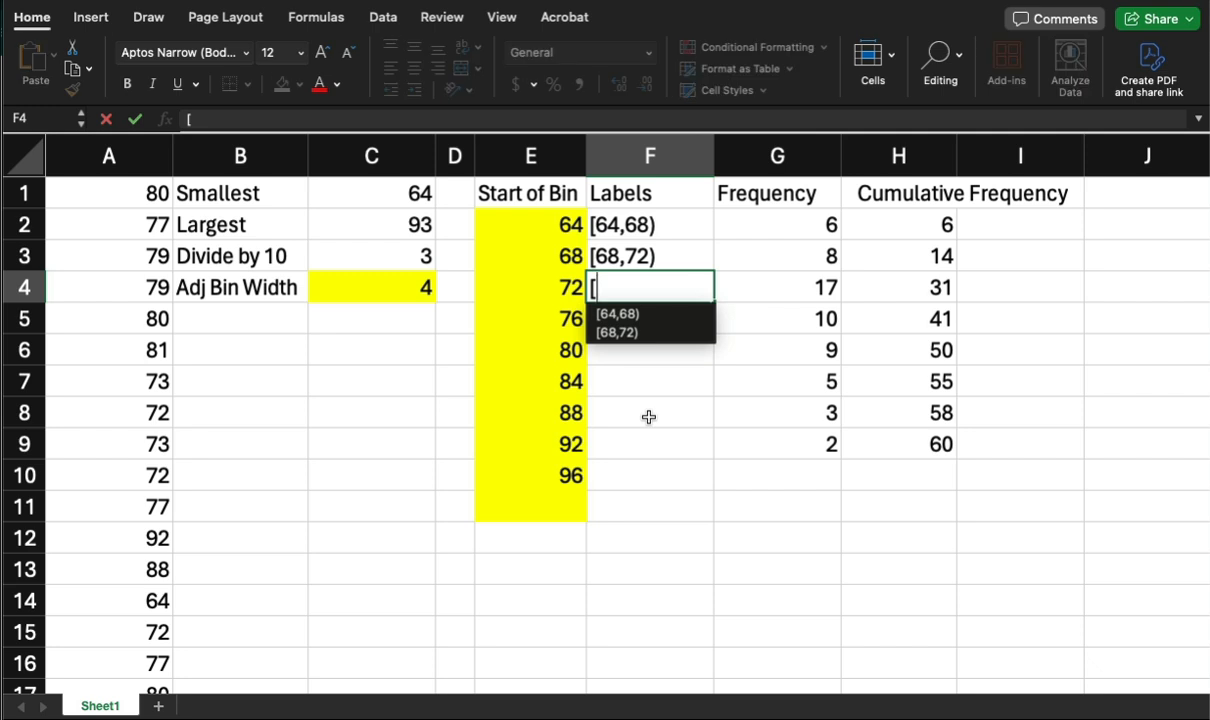
text(72)
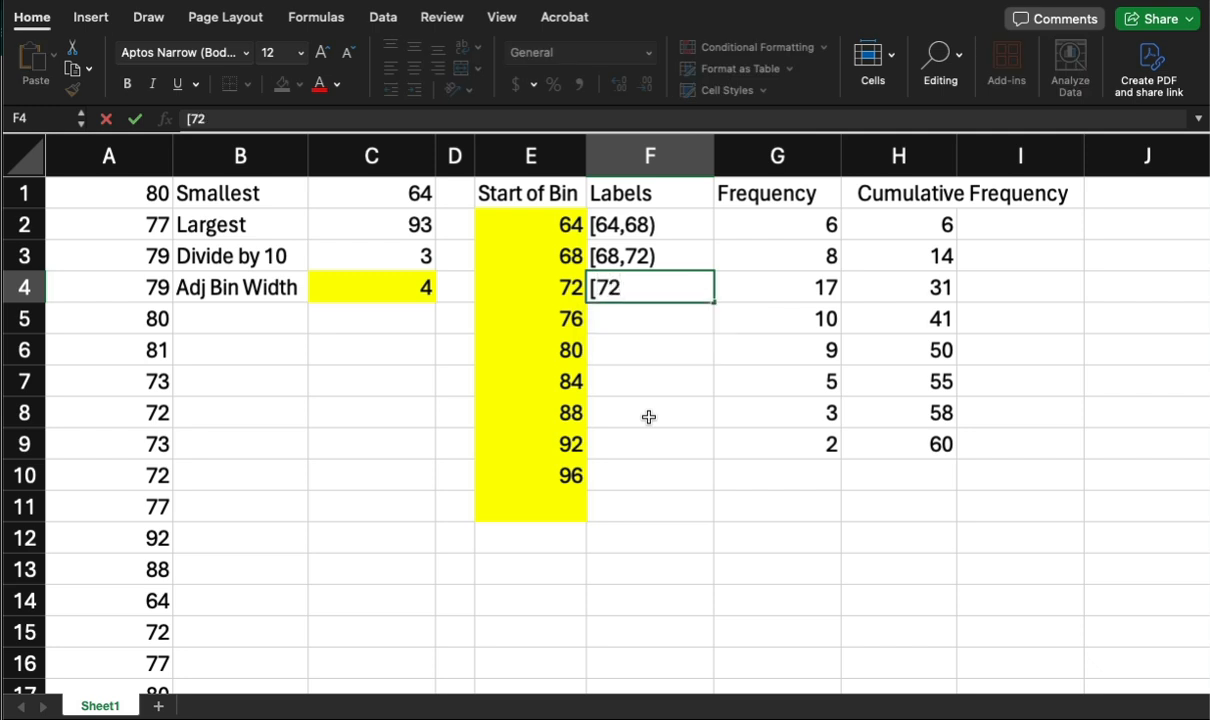
text(,)
text(76))
key(Return)
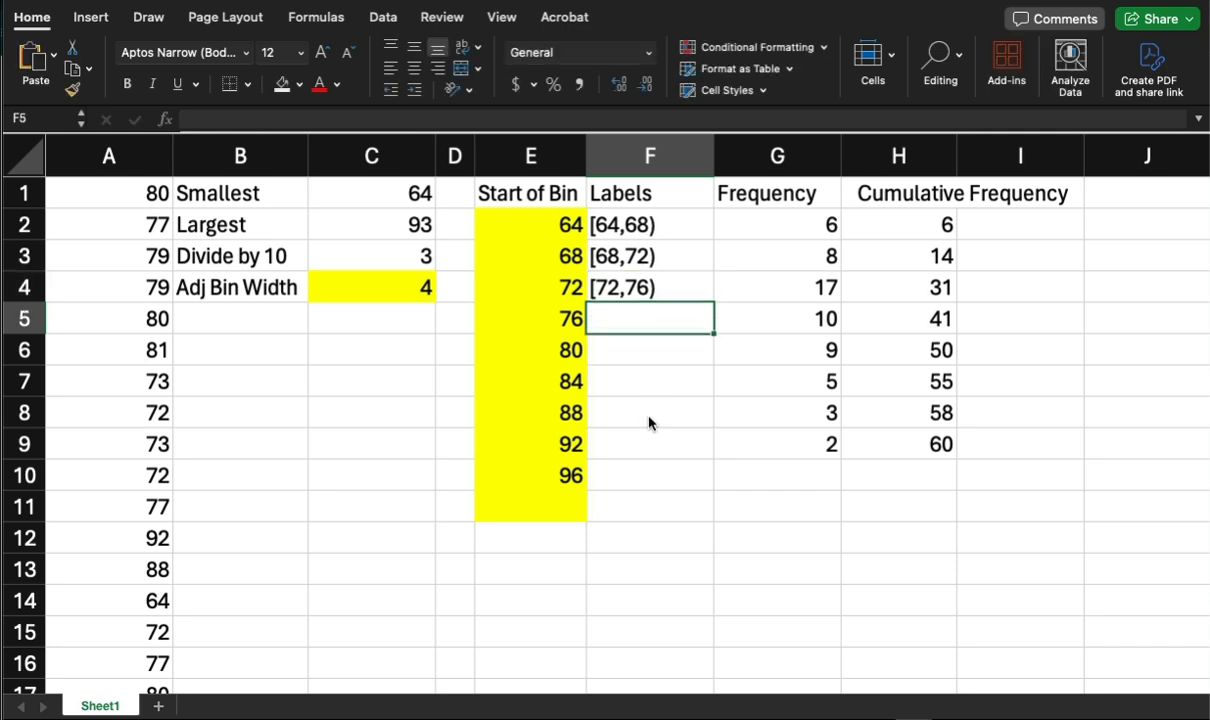
Enter the interval label [76,80) beside the bin start of 76.
text([)
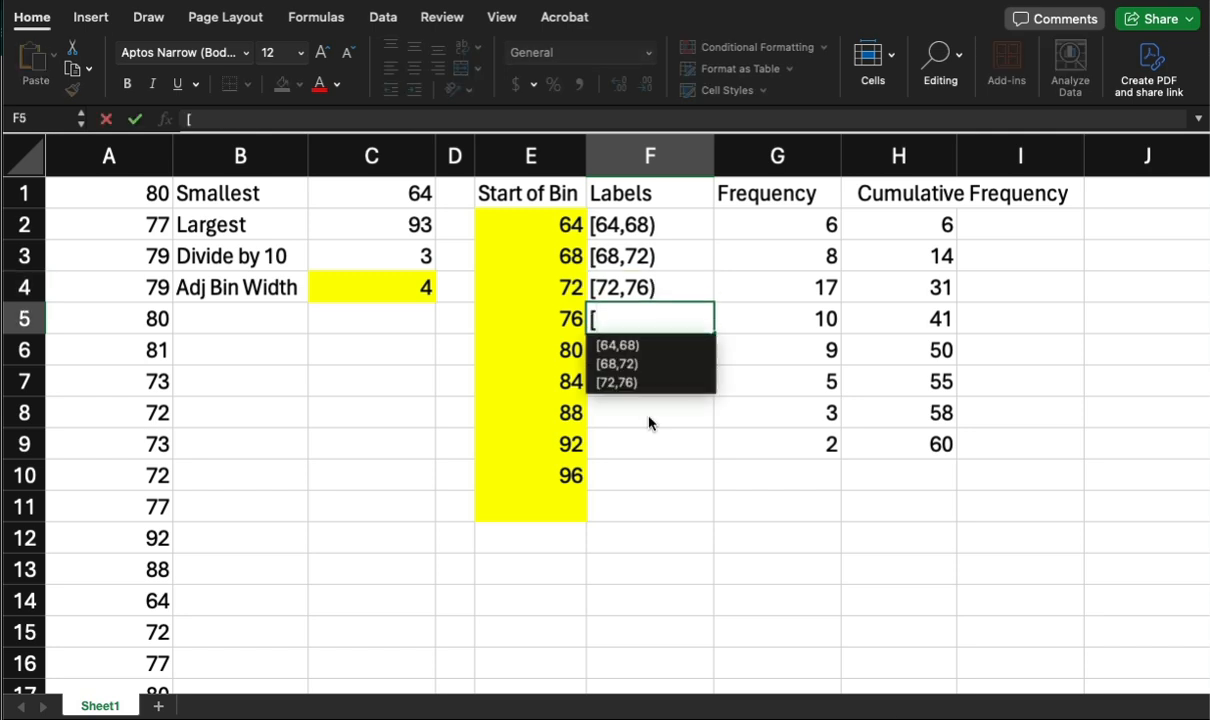
text(76)
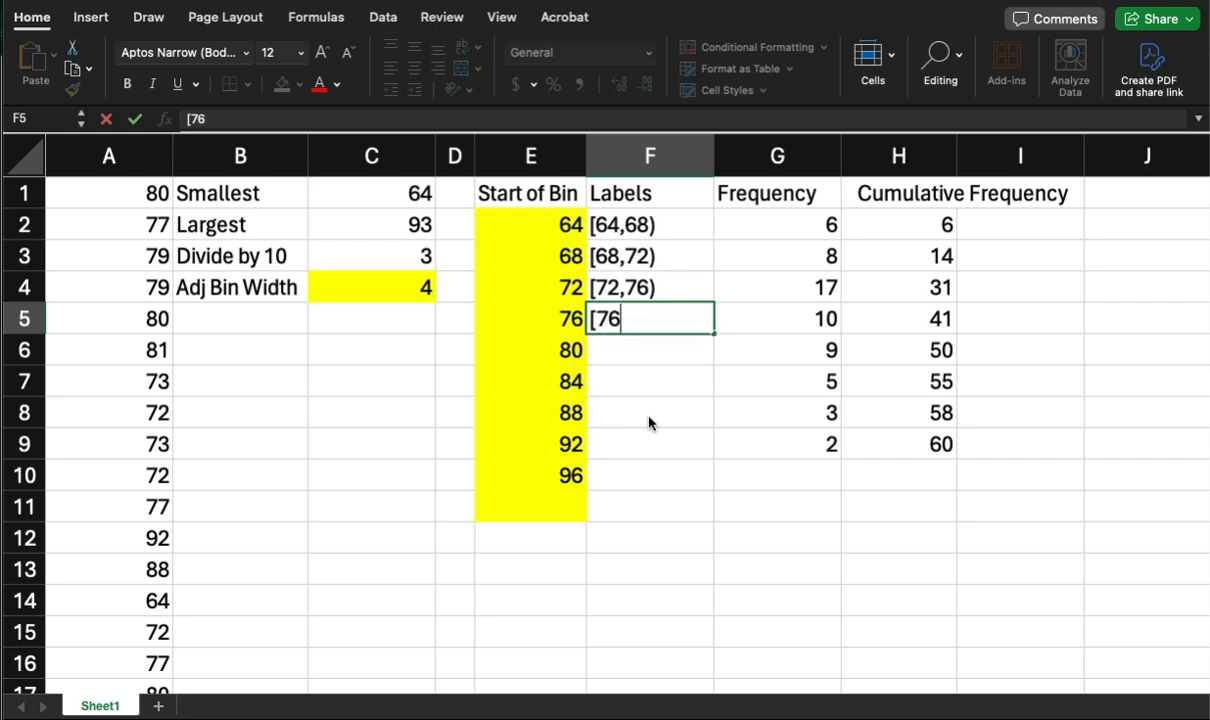
text(,80))
key(Return)
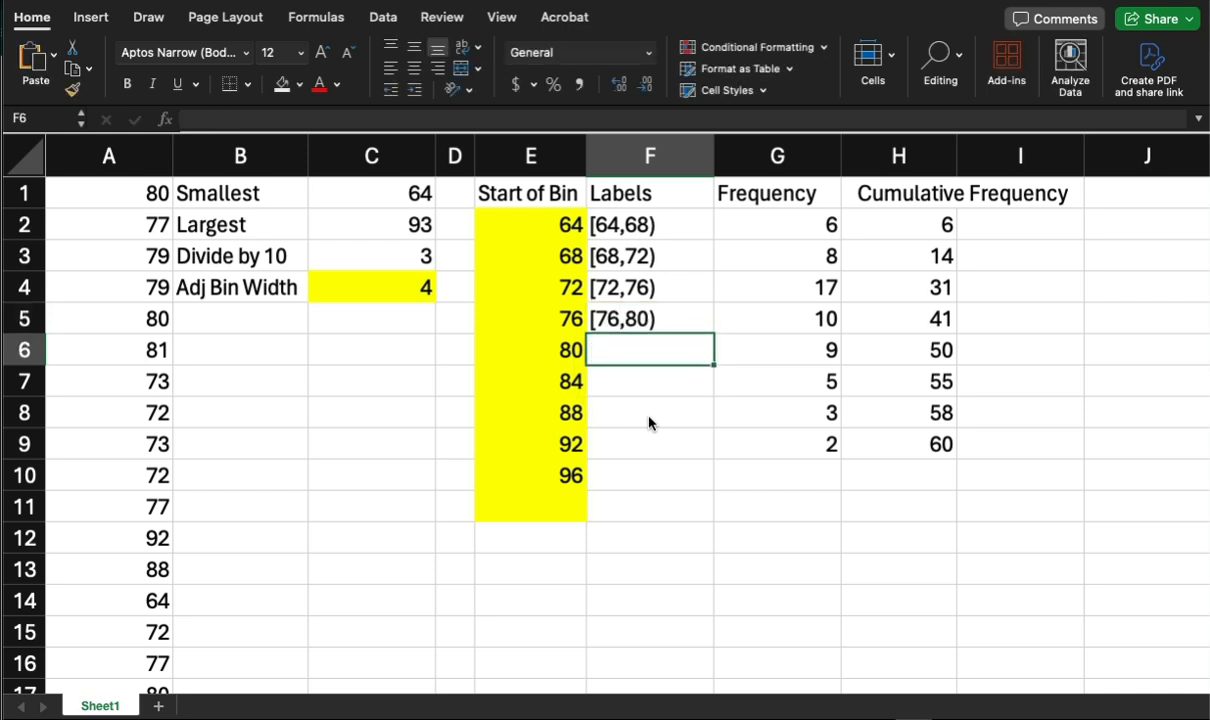
Enter the interval label [80,84) beside the bin start of 80.
text([80)
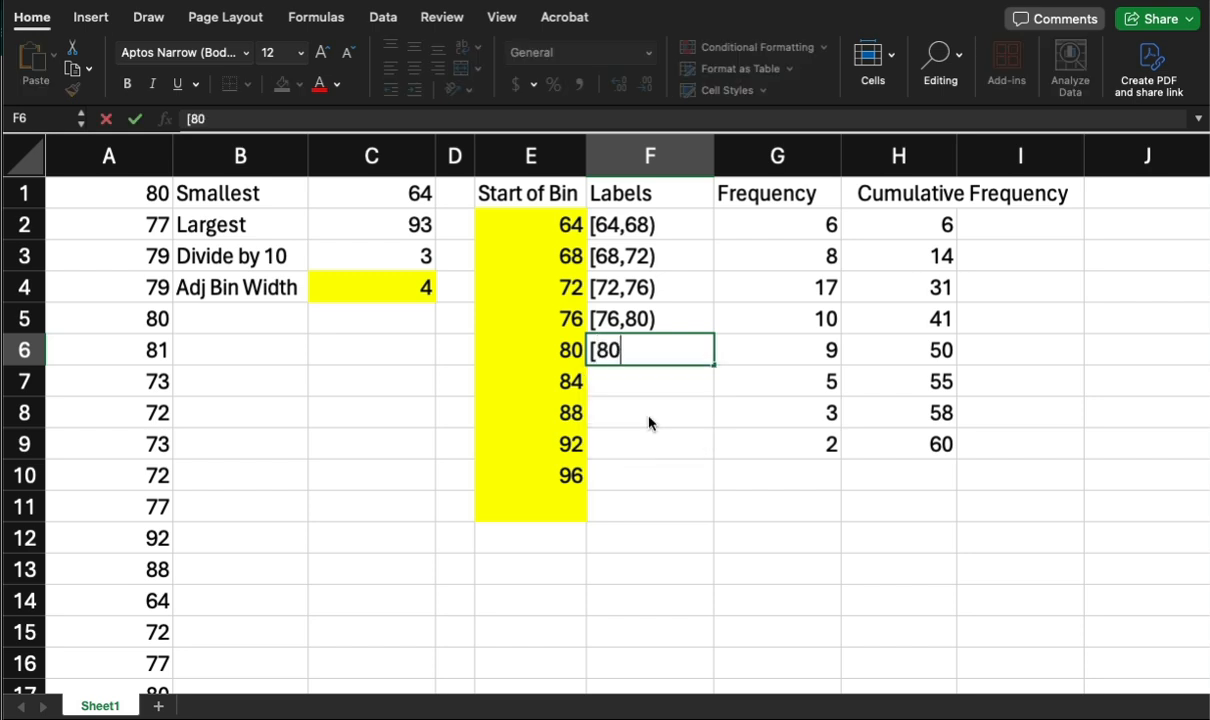
text(,84))
key(Return)
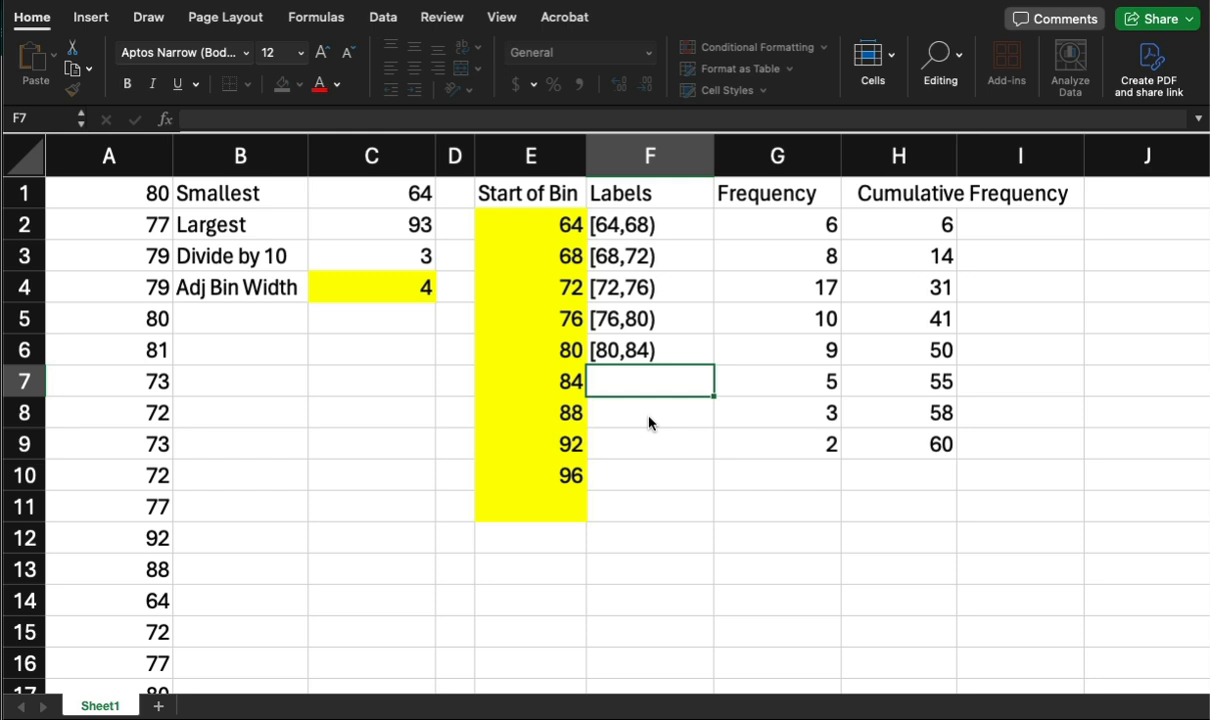
Enter the interval label [84,88) beside the bin start of 84.
text([)
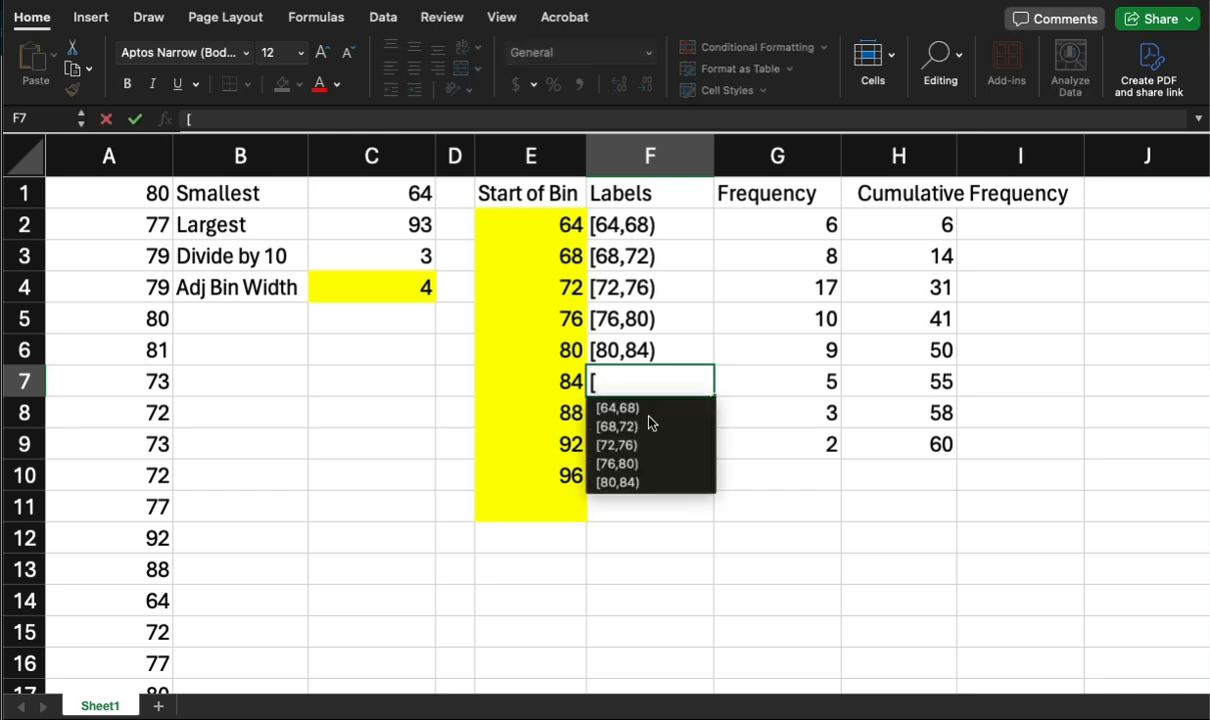
text(84,88)
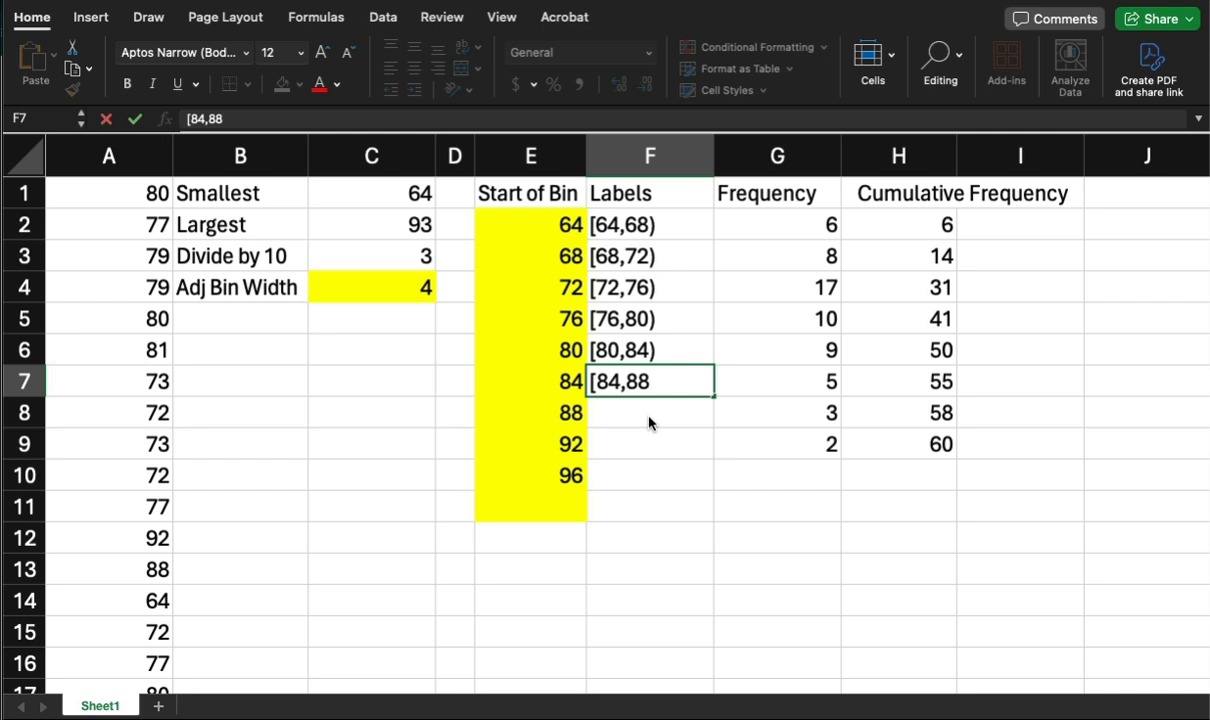
text())
key(Return)
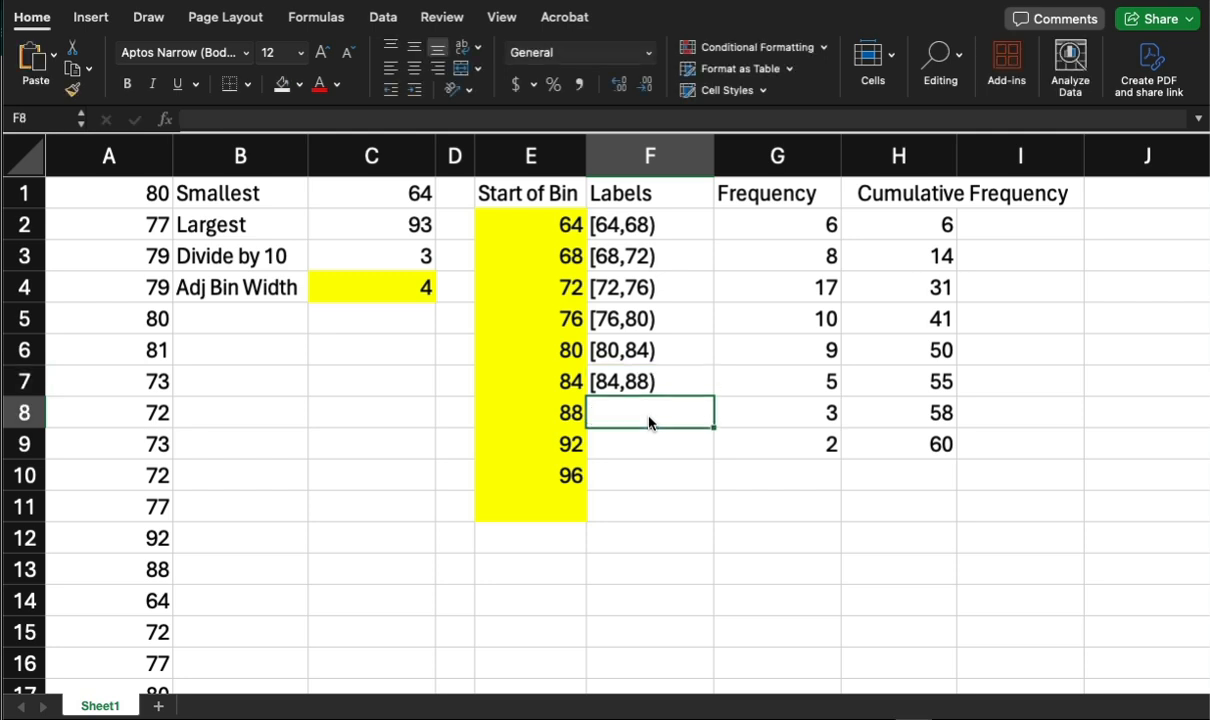
Enter the interval label [88,92) beside the bin start of 88.
text([8)
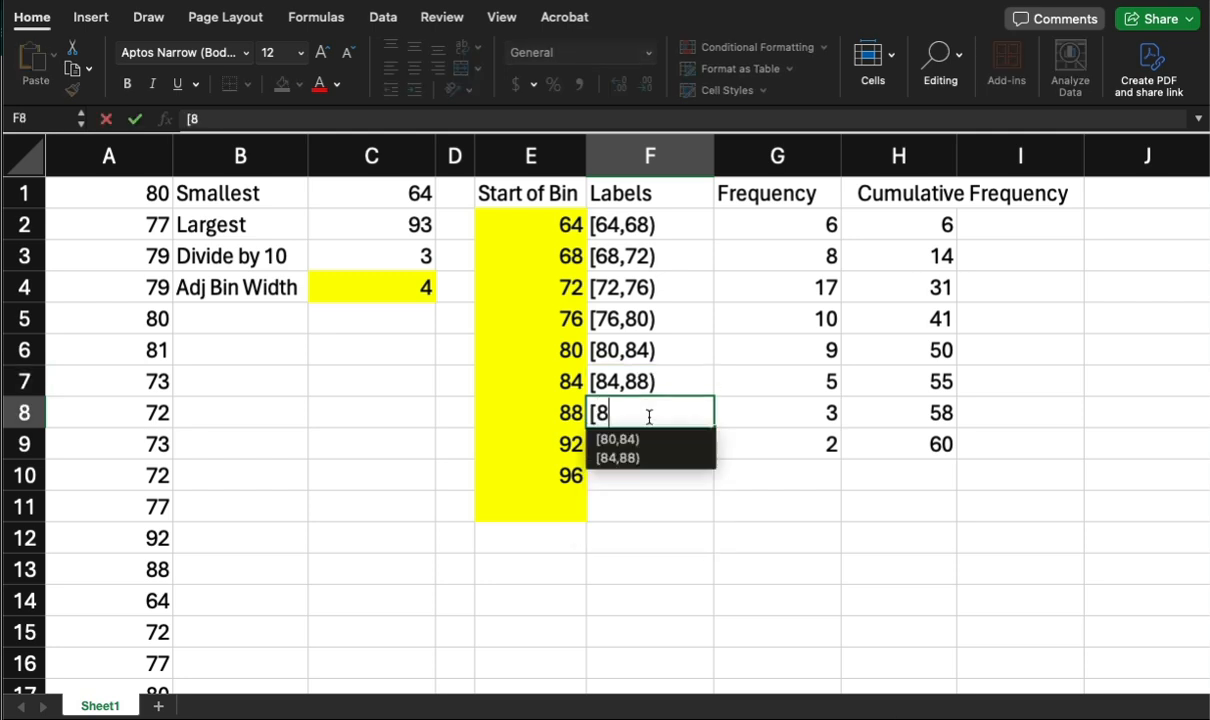
text(8,)
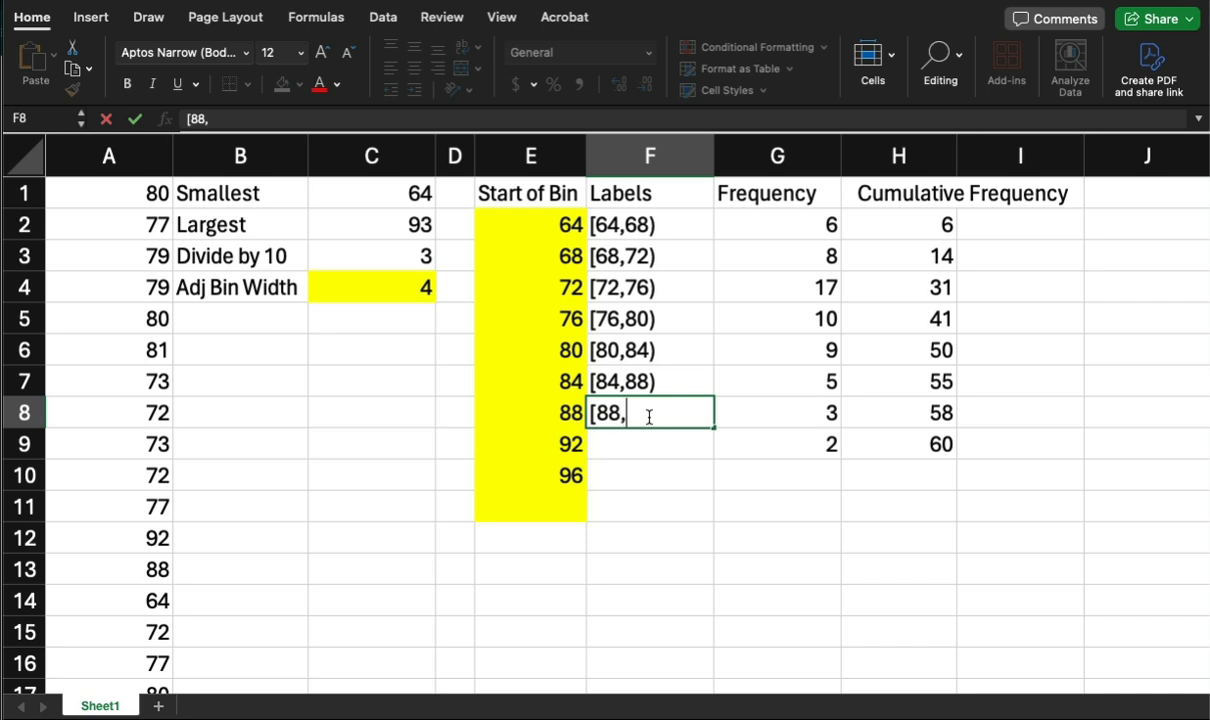
text(92))
key(Return)
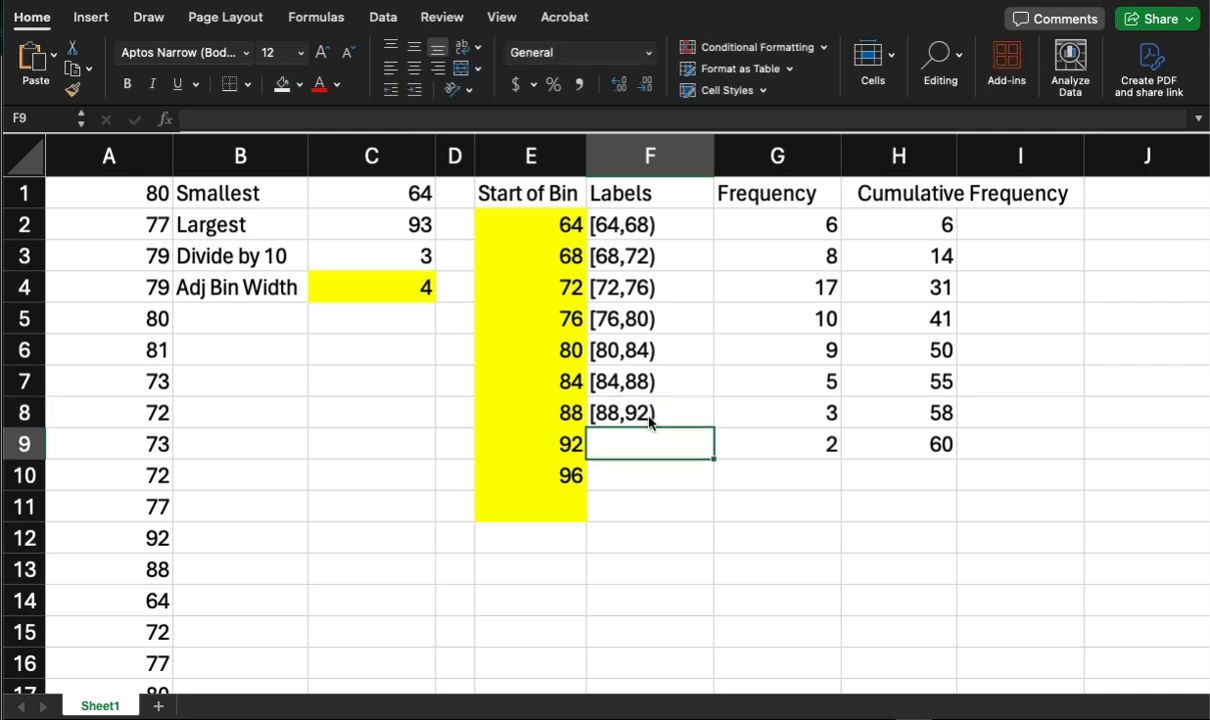
Enter the interval label [92,96) beside the bin start of 92.
text([)
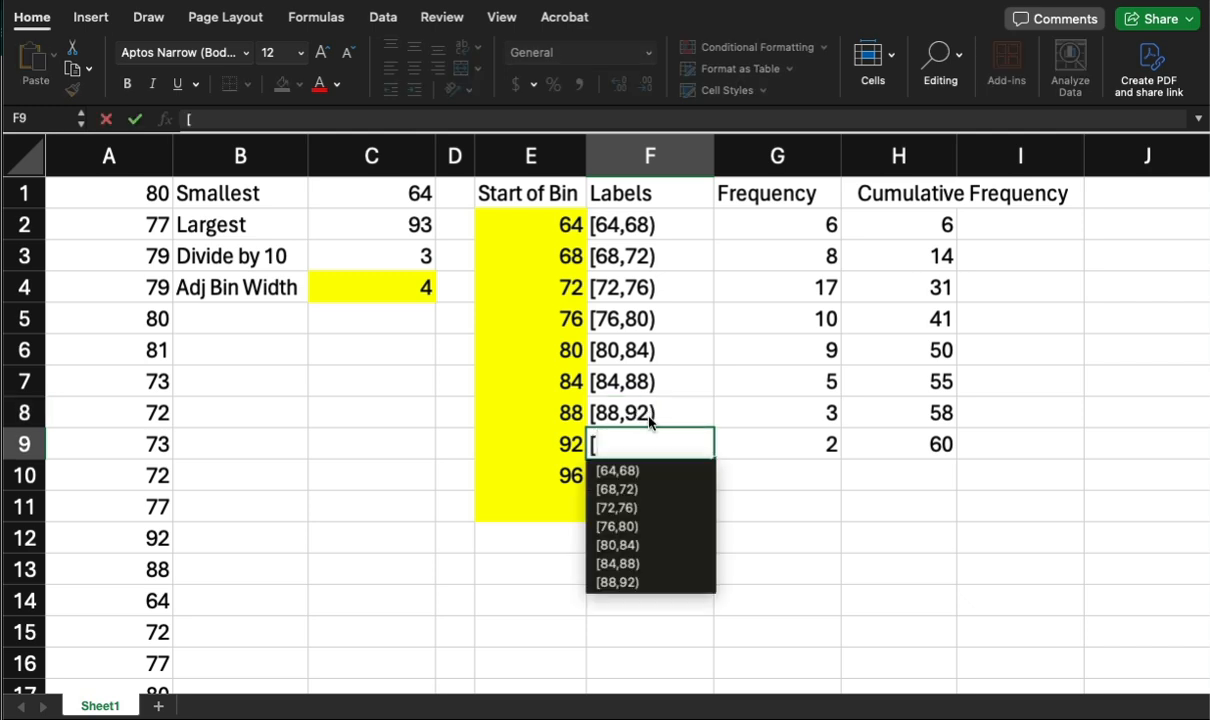
text(9)
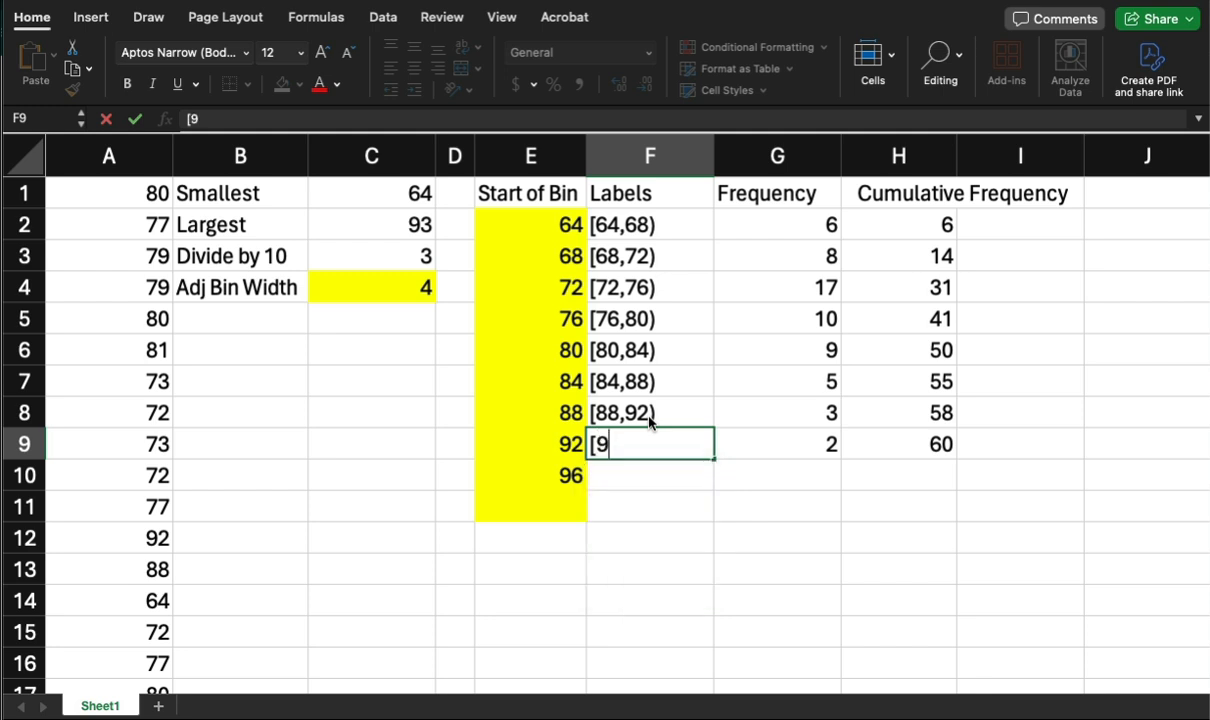
text(2,96))
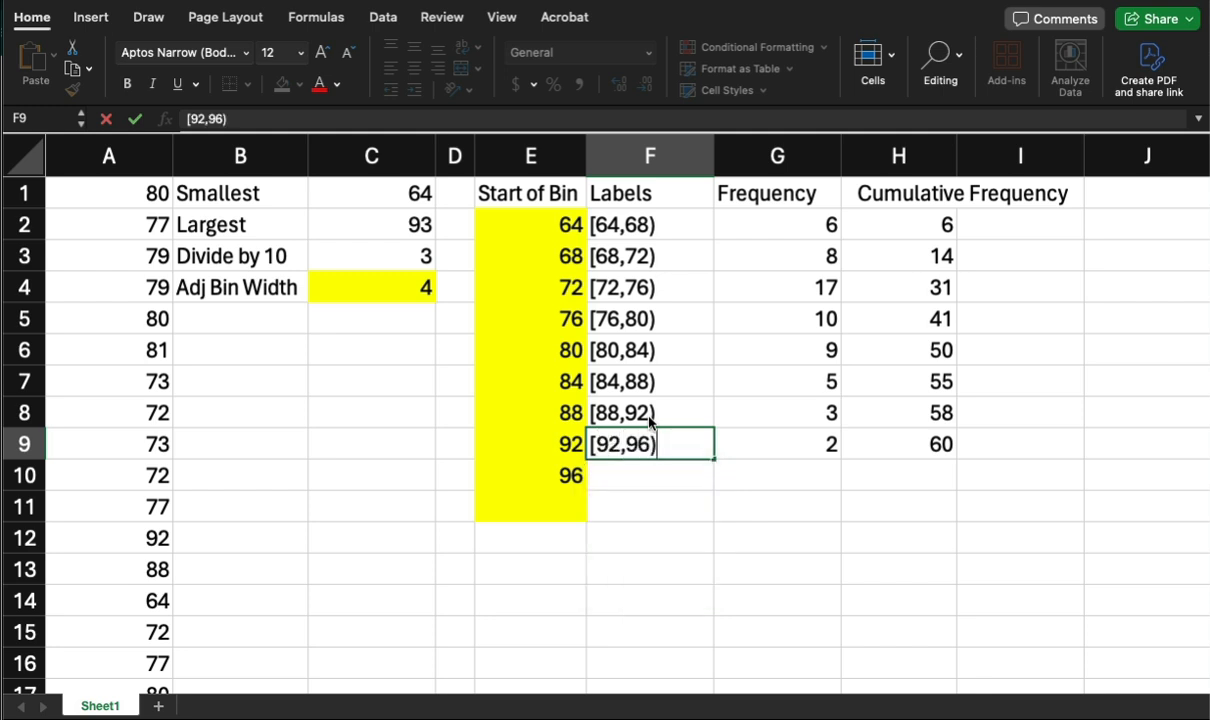
key(Return)
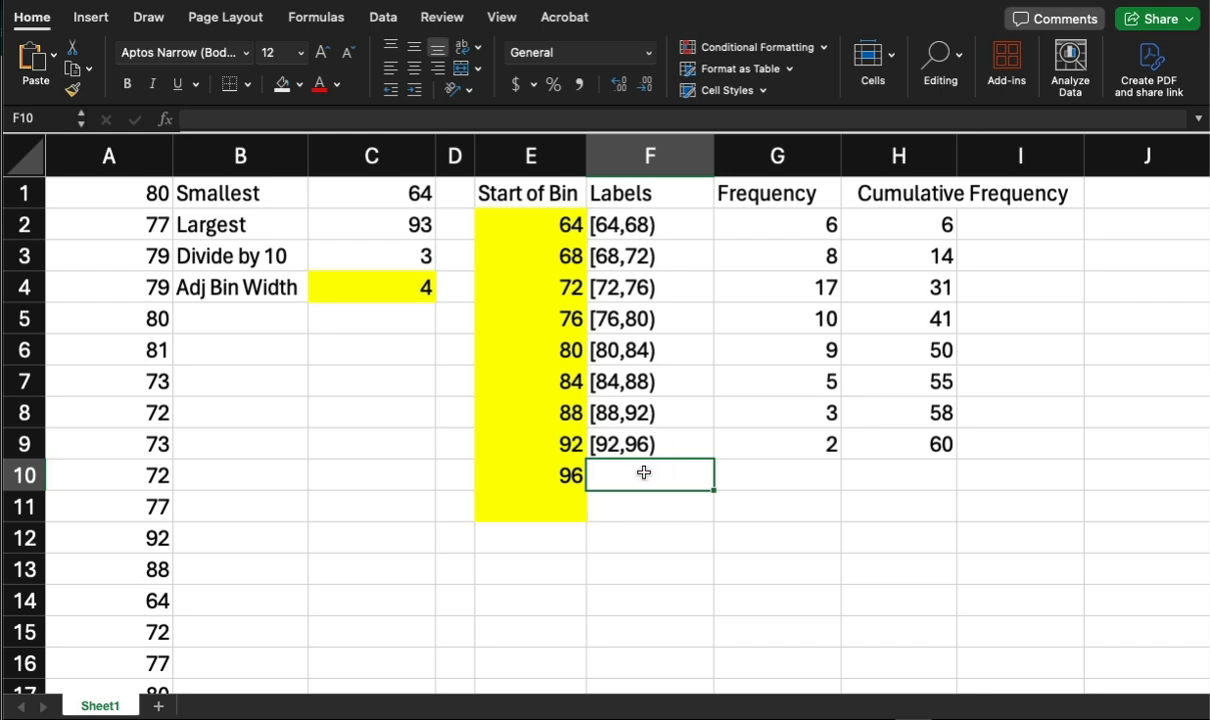
click(800, 476)
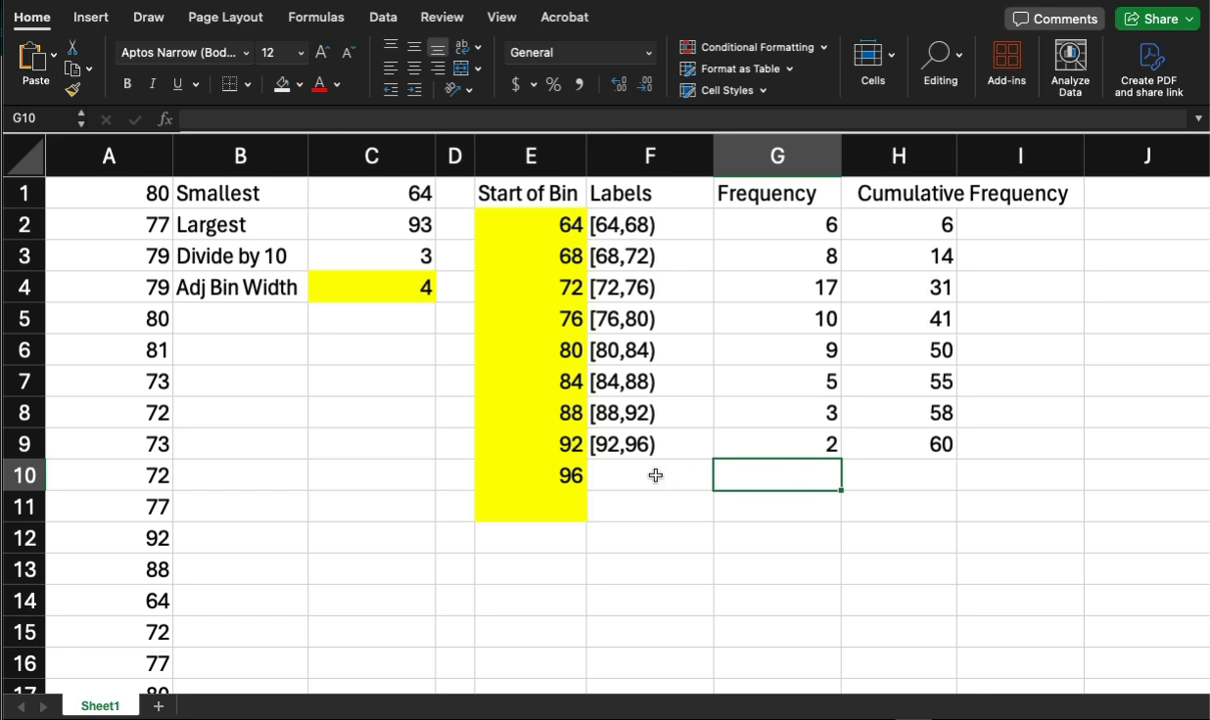
drag(656, 475, 893, 483)
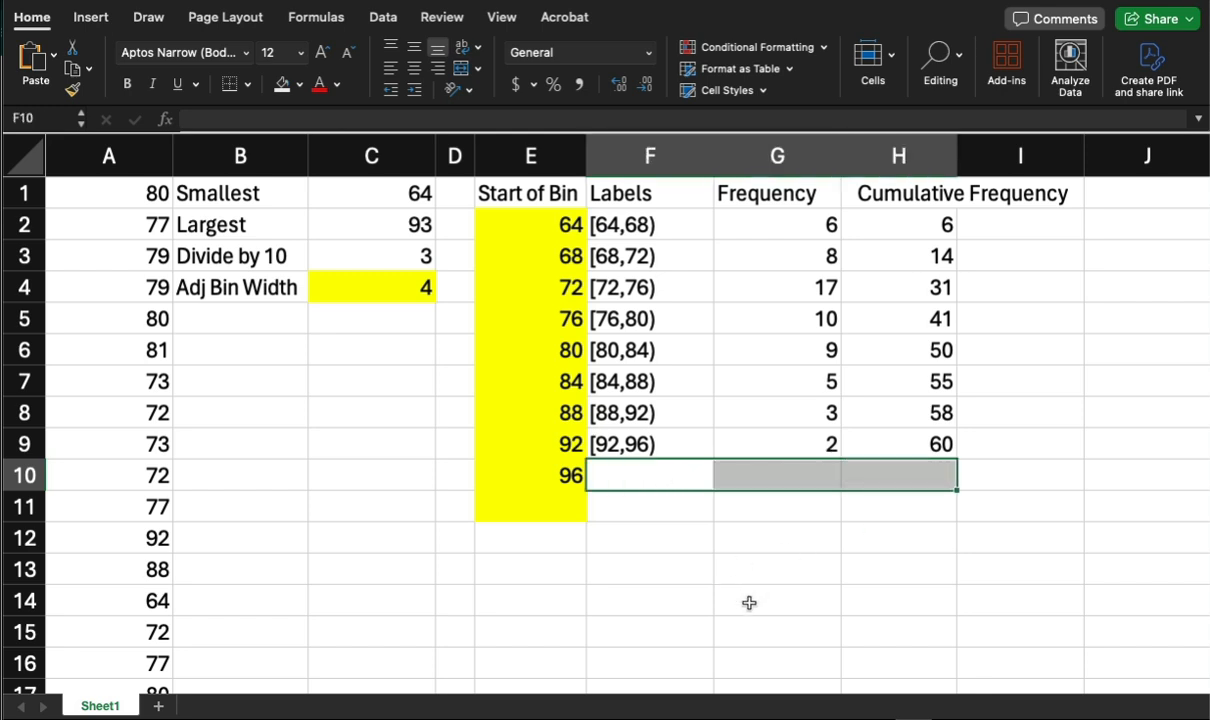
click(680, 448)
click(678, 418)
click(644, 372)
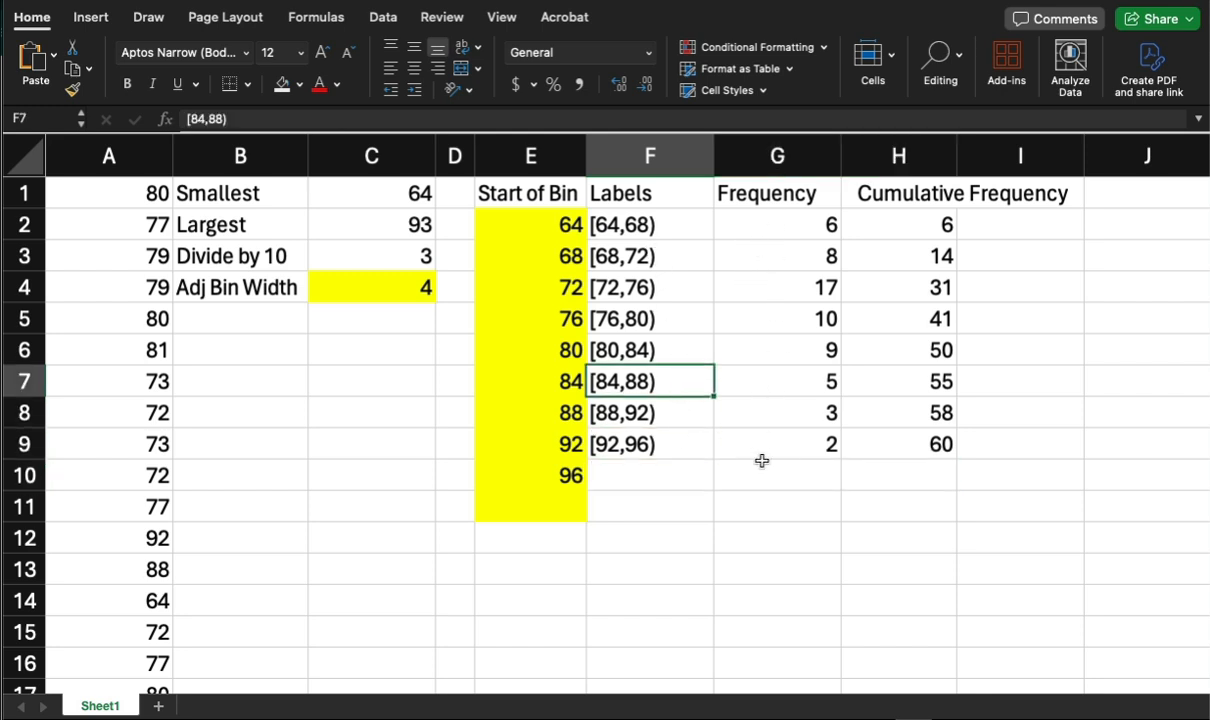
Insert a recommended clustered column chart from the Labels and Frequency columns including their headers.
drag(669, 196, 735, 443)
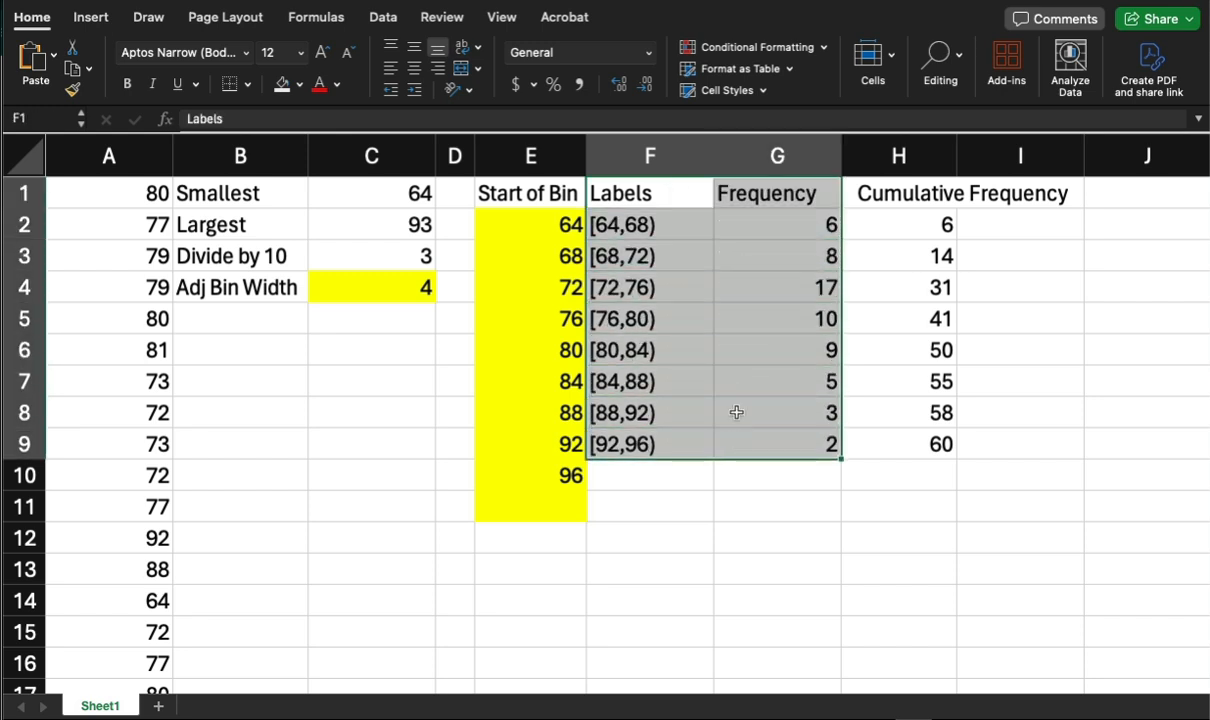
click(90, 20)
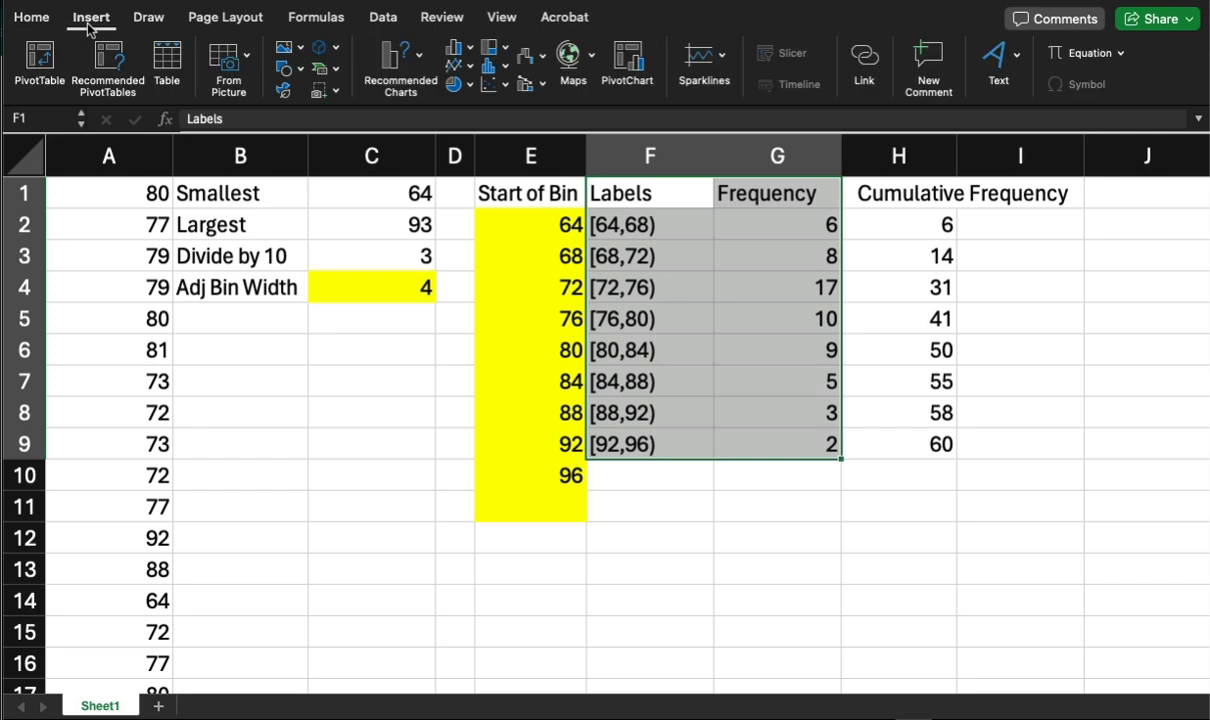
click(419, 71)
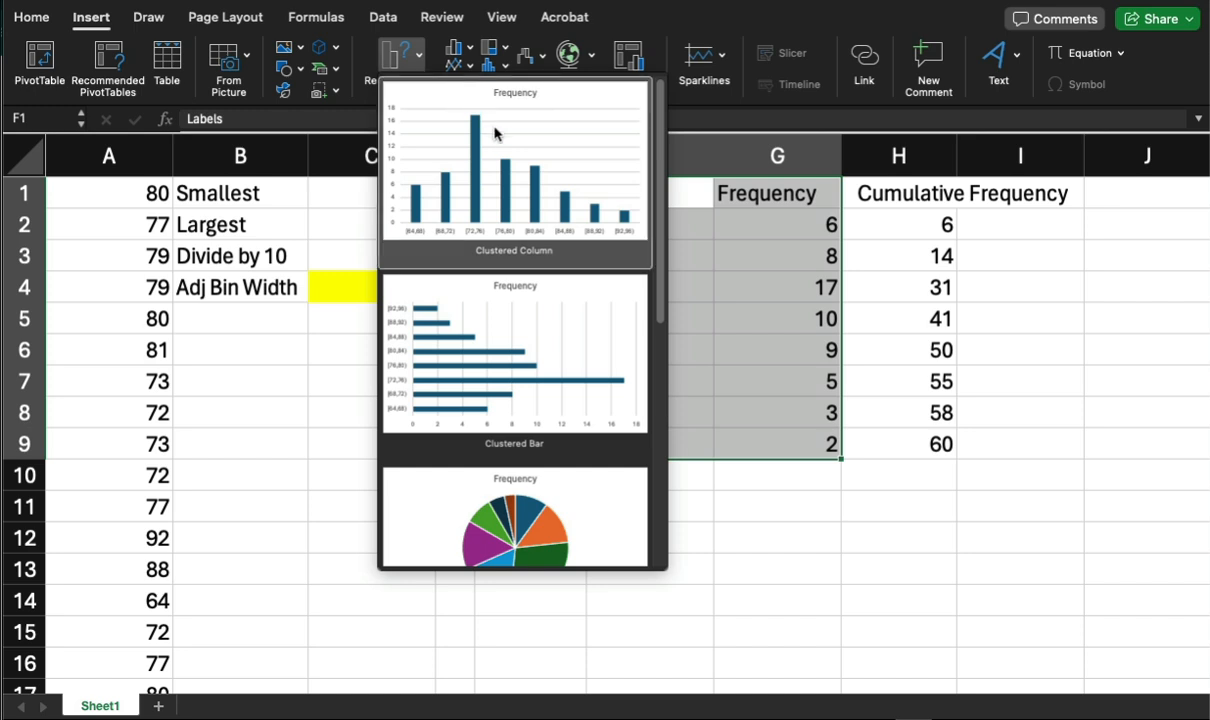
click(506, 202)
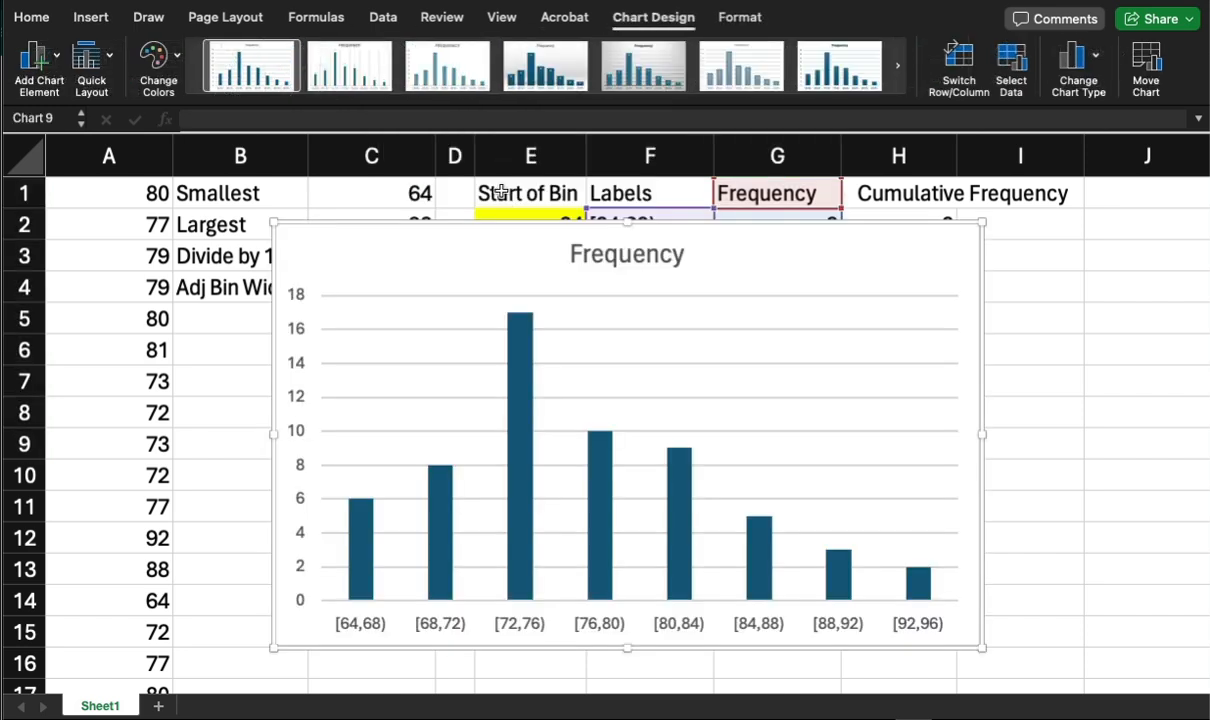
Set the frequency data series' gap width to 0% so the columns form a histogram.
mouse_move(692, 505)
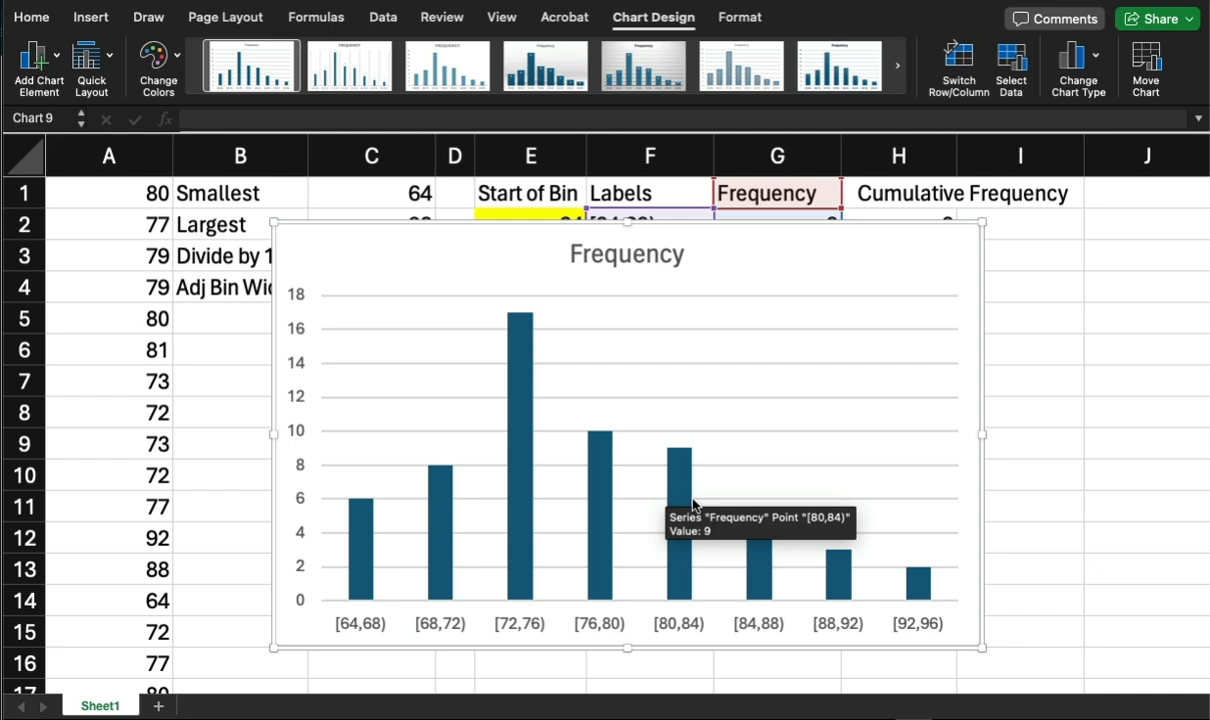
click(519, 468)
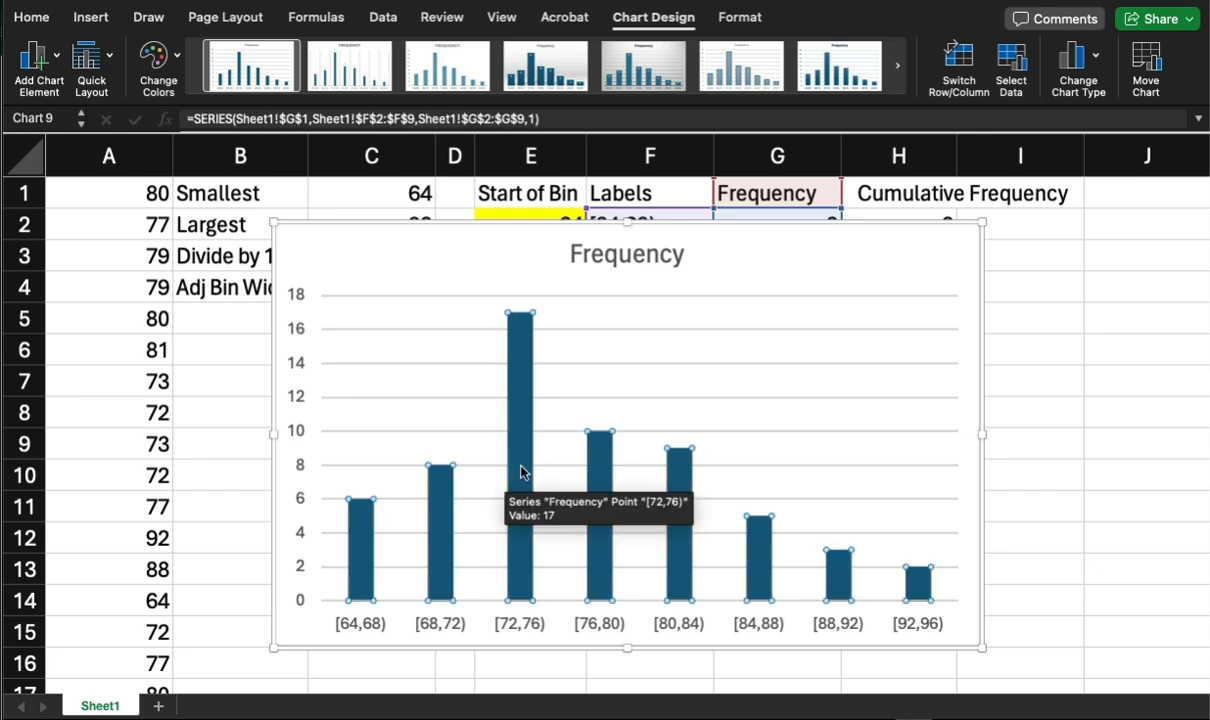
right_click(520, 469)
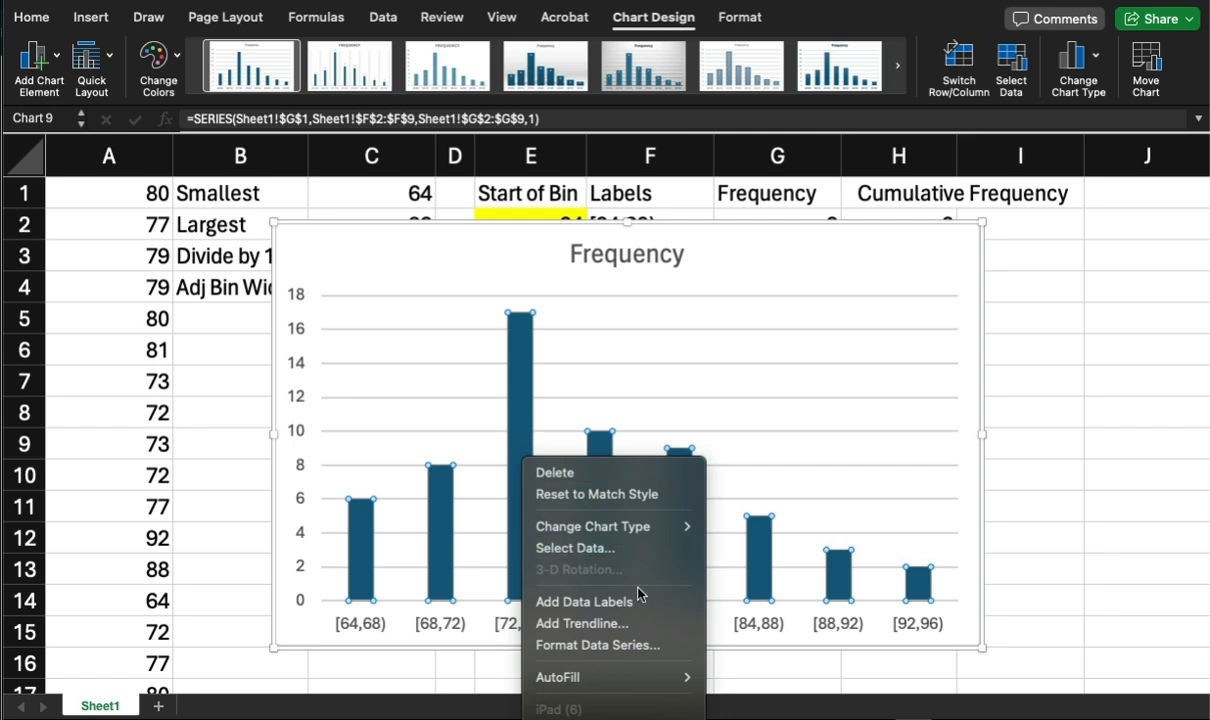
click(609, 647)
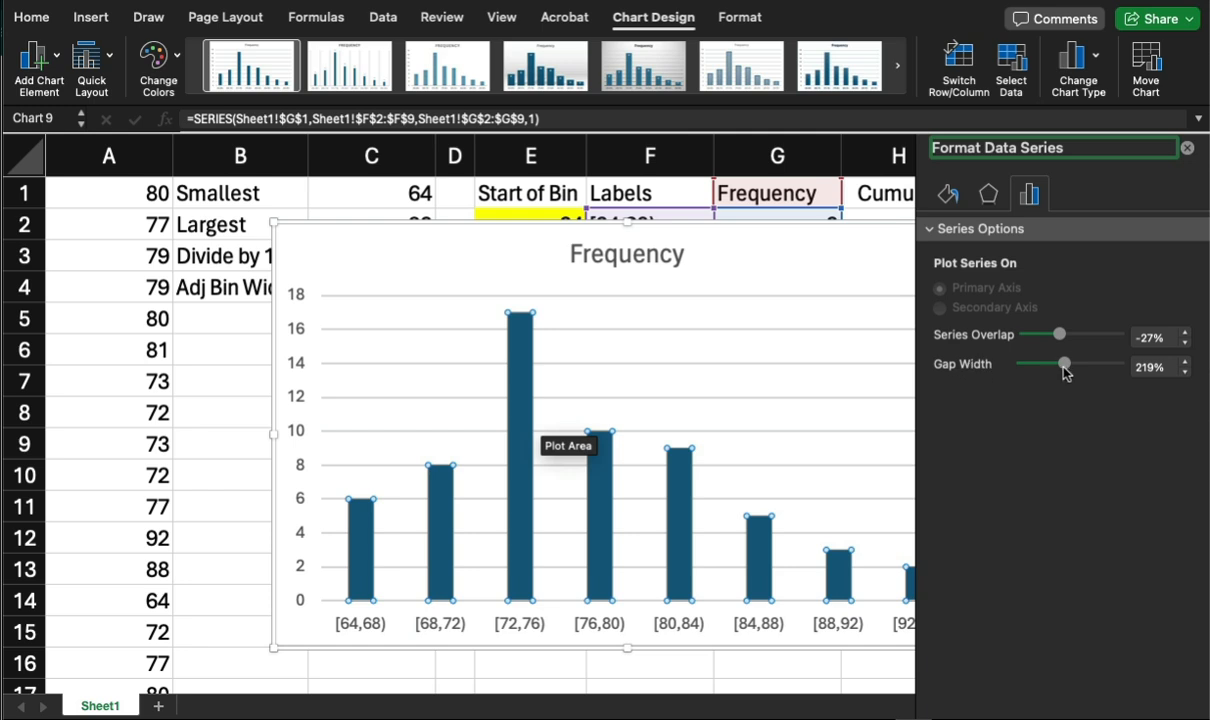
drag(1065, 368, 999, 372)
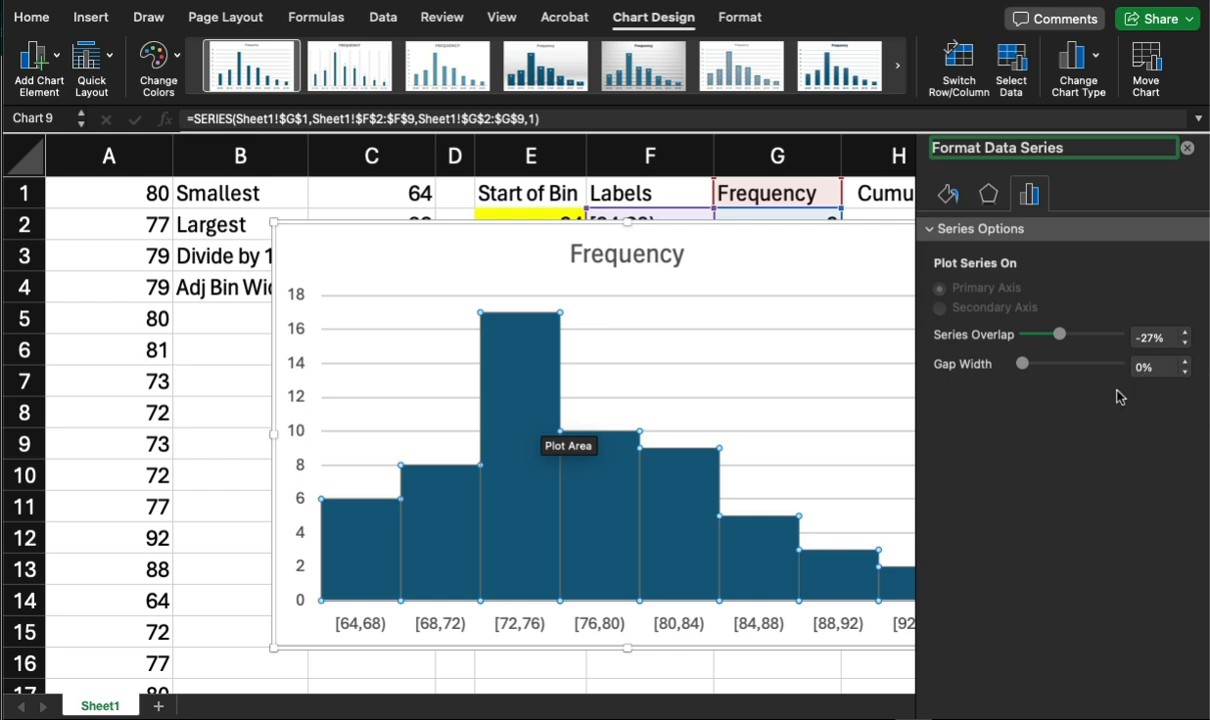
click(1186, 150)
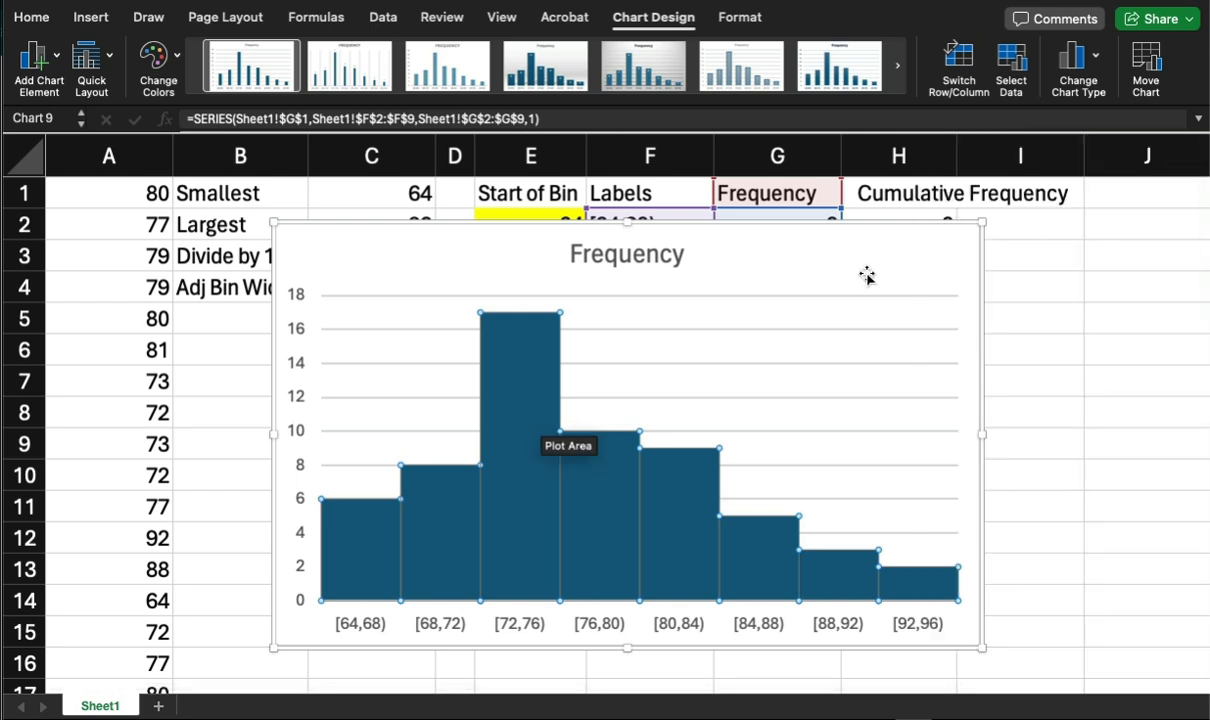
Rename the chart title to Frequency Histogram.
click(700, 240)
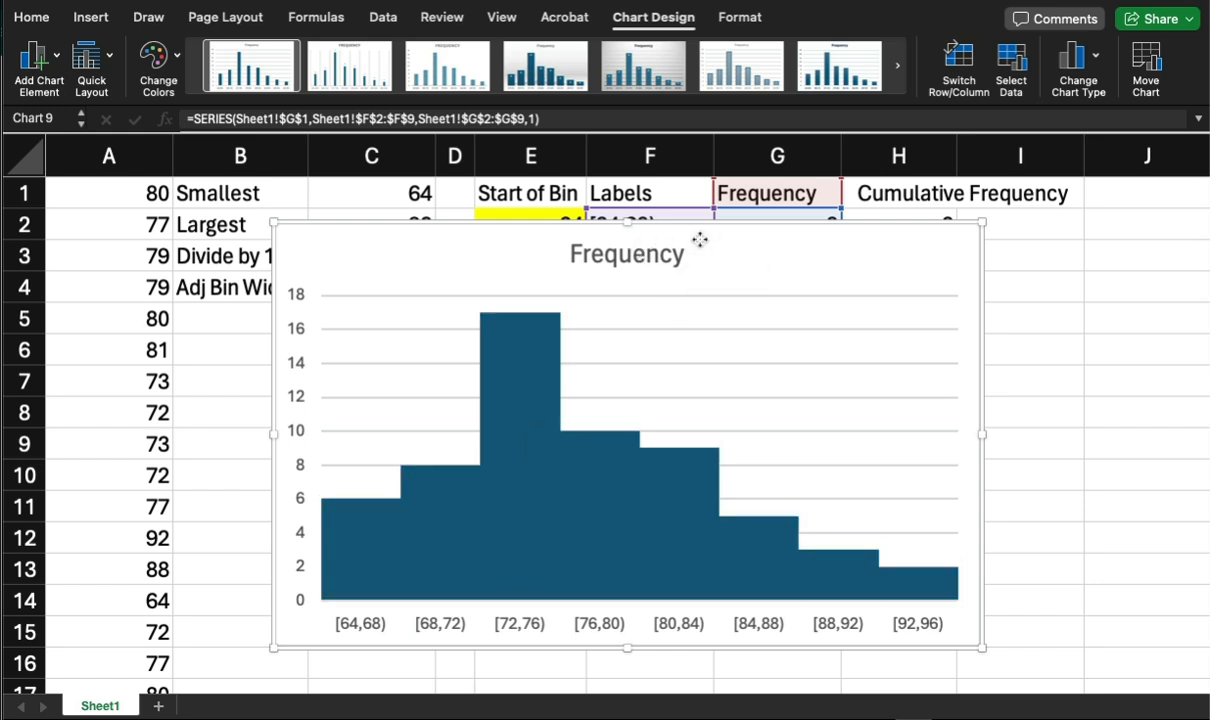
click(640, 258)
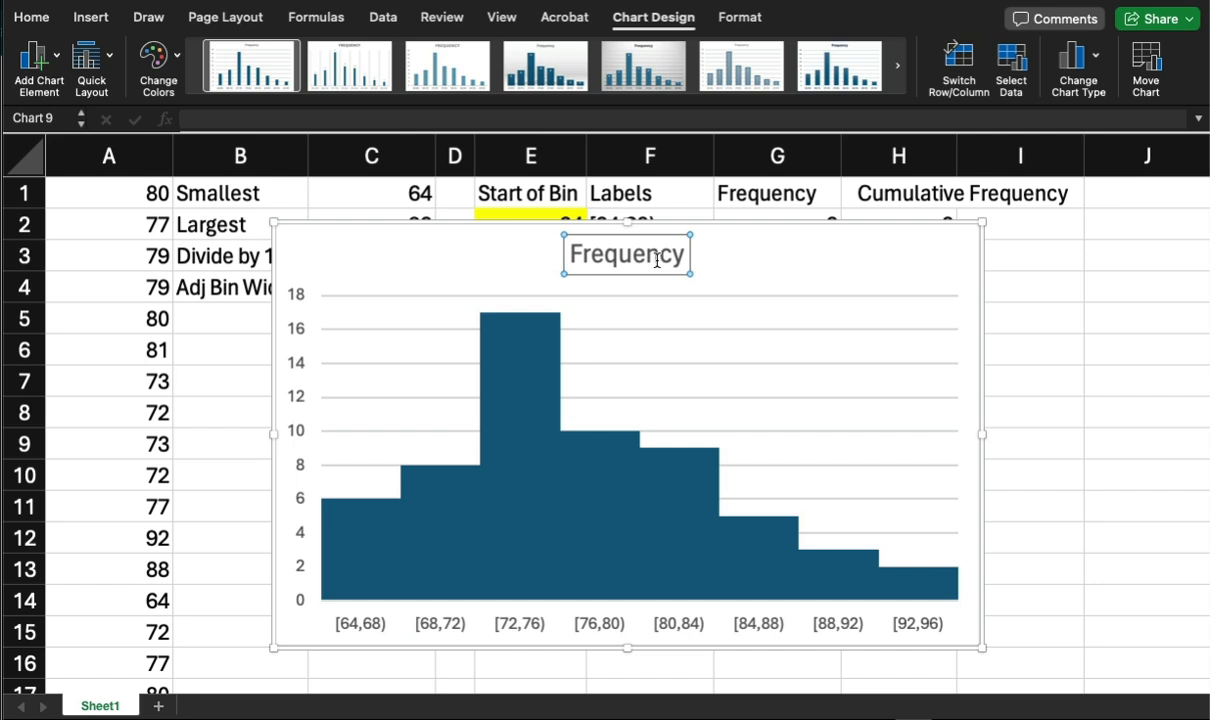
click(680, 258)
text(Histogram)
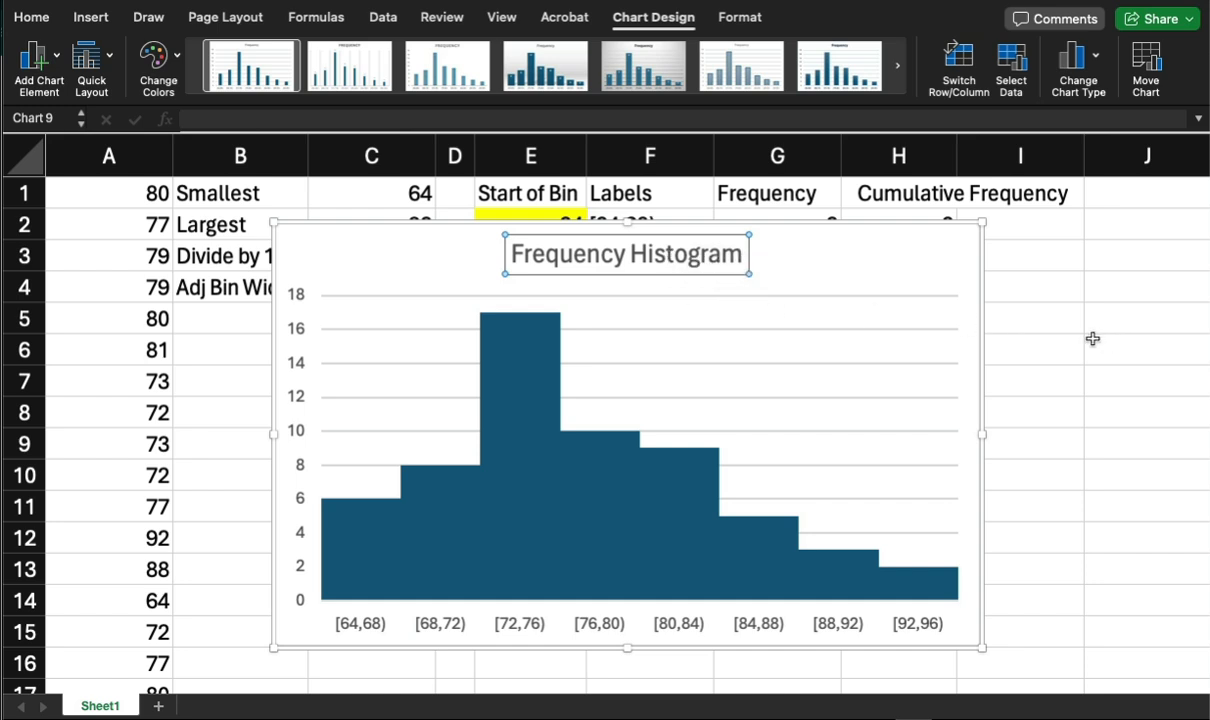
click(811, 249)
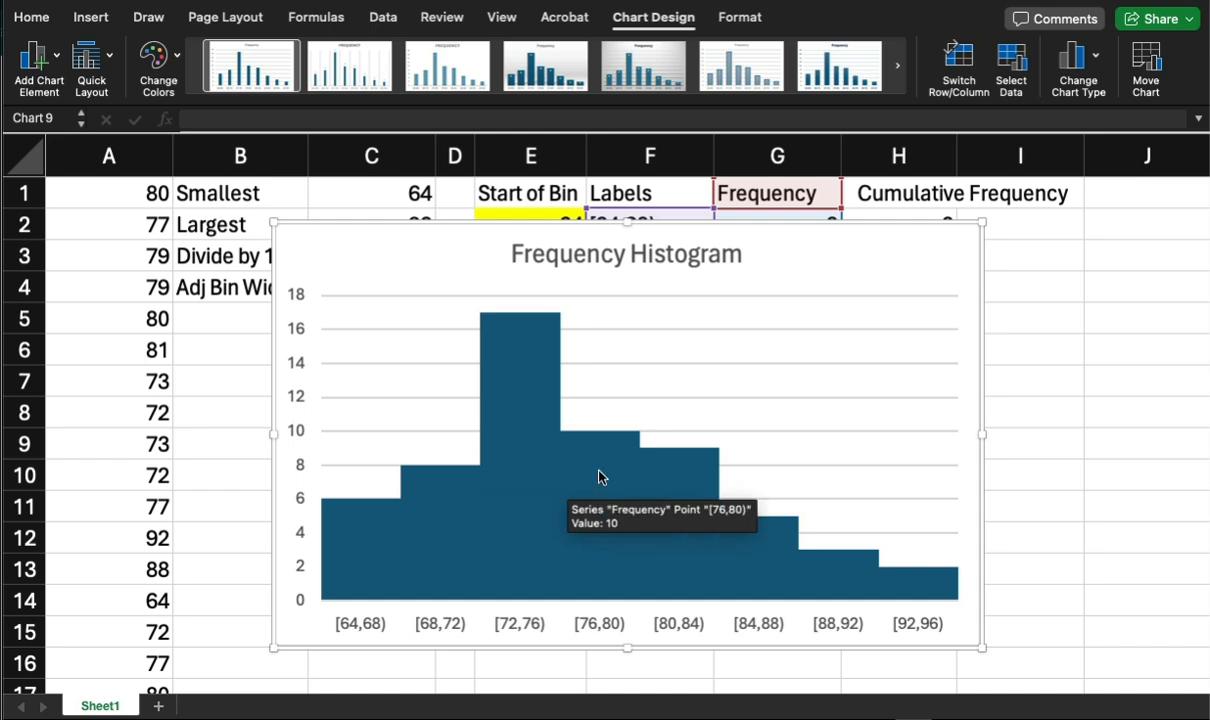
Inspect the individual histogram bars and their interval values.
click(520, 383)
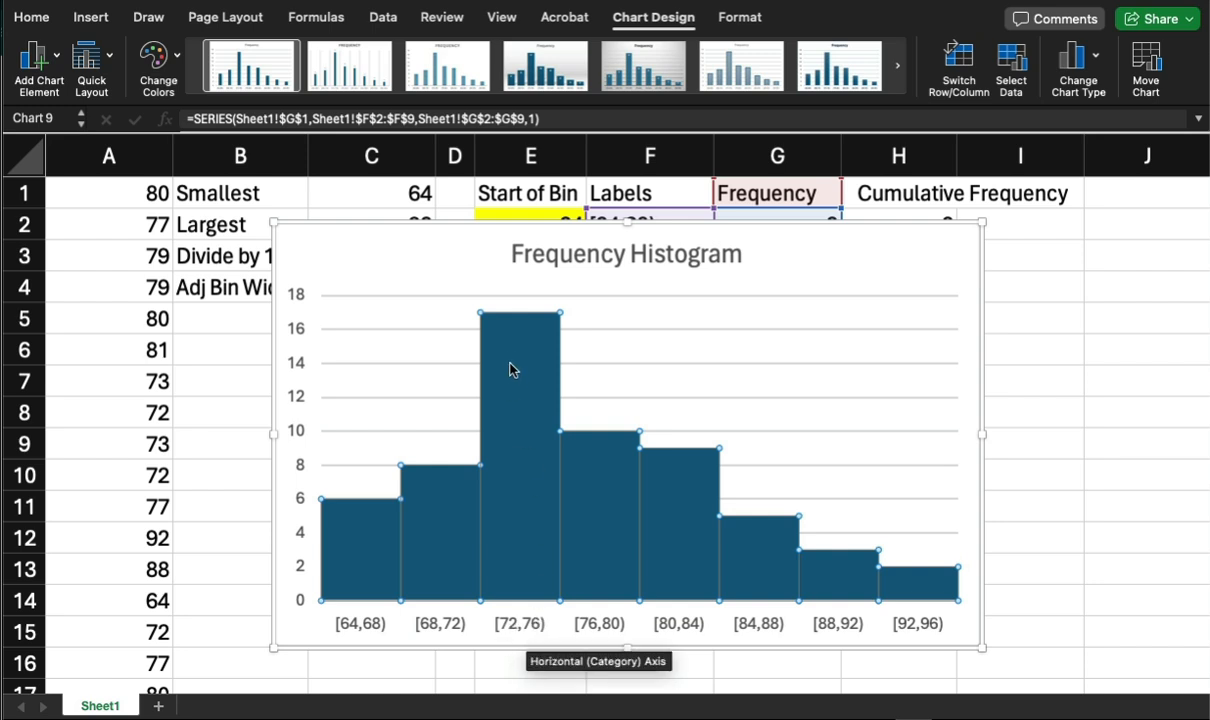
mouse_move(500, 462)
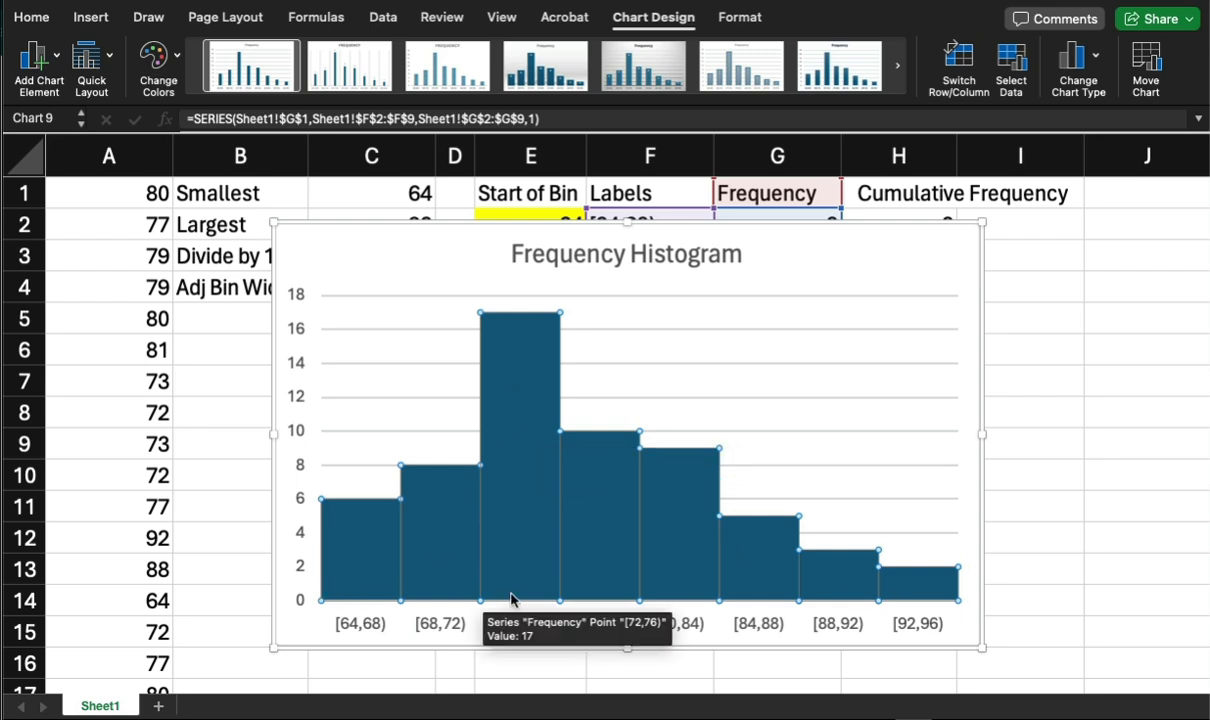
click(920, 590)
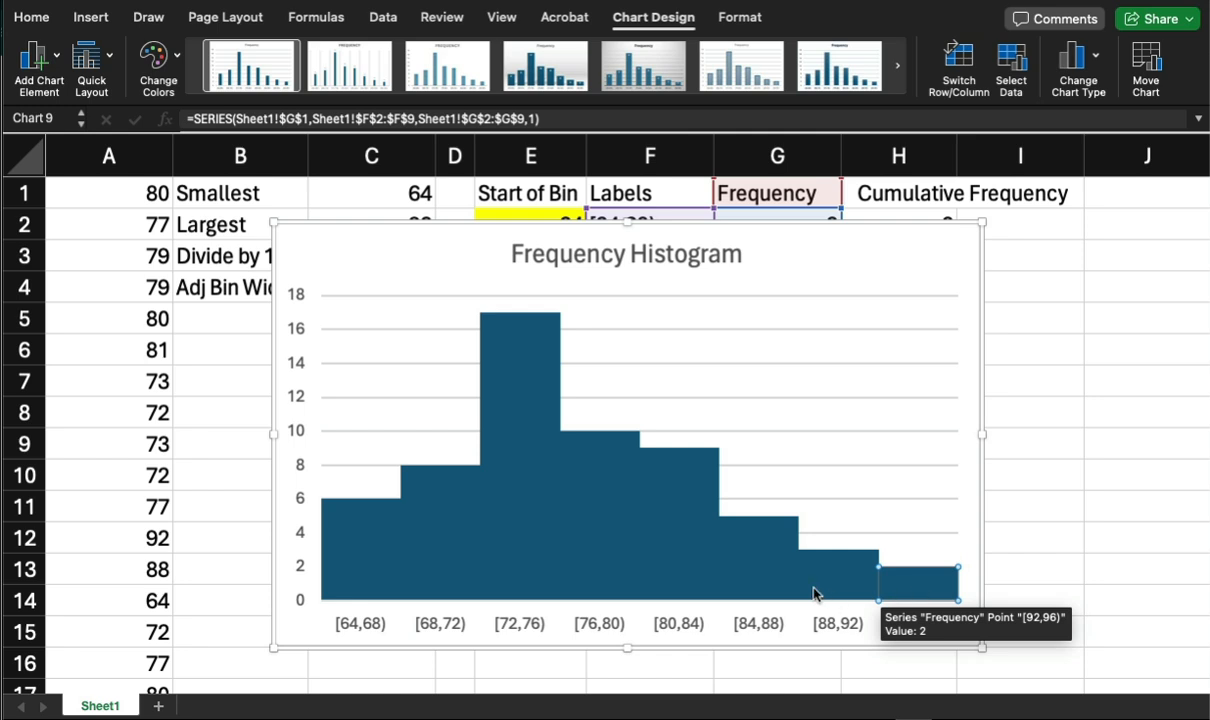
click(764, 560)
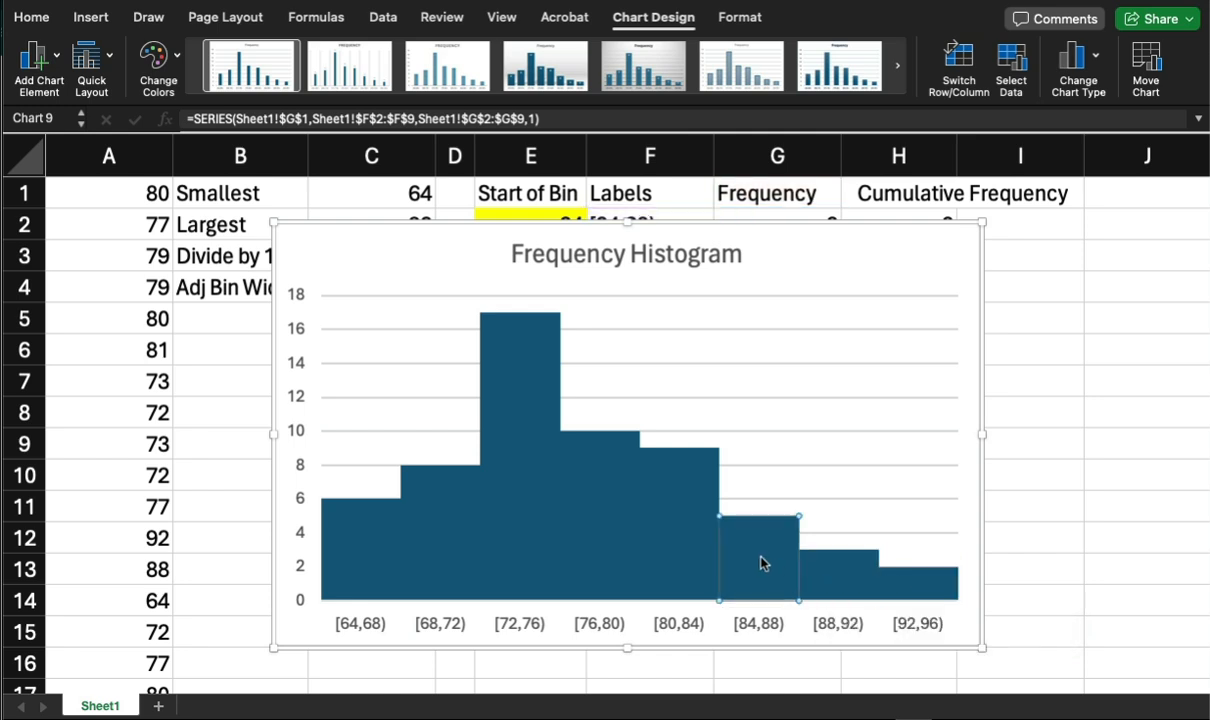
click(673, 497)
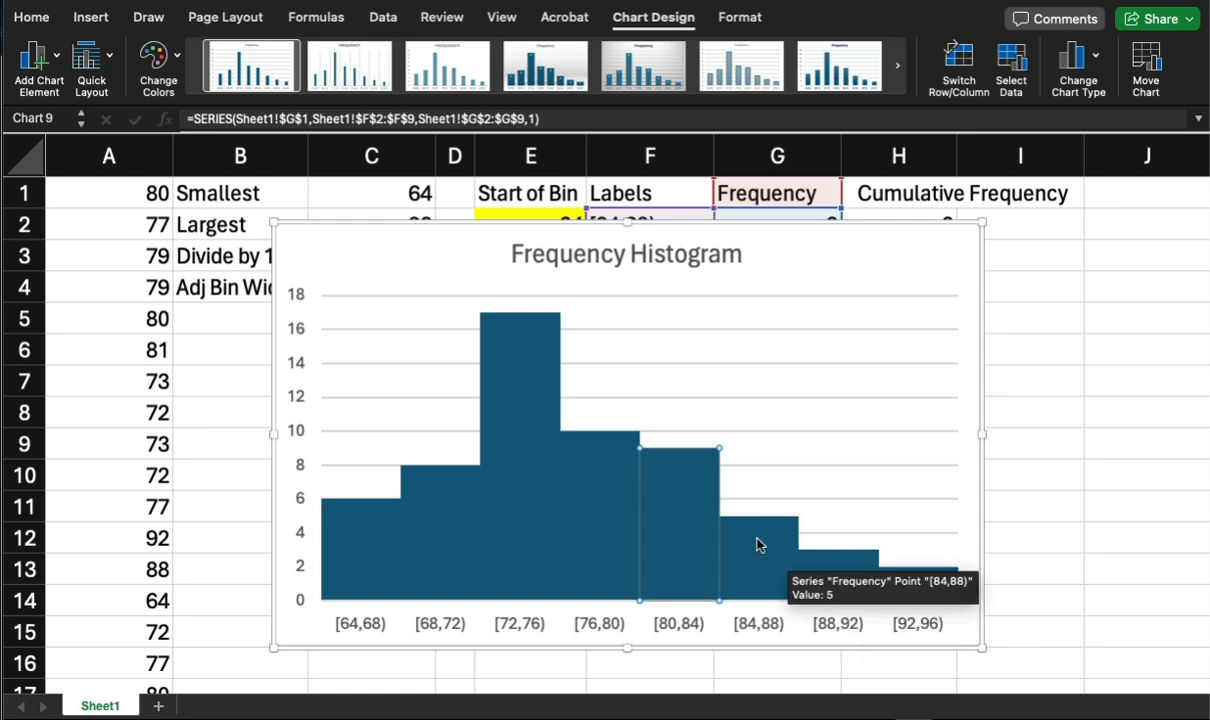
click(520, 423)
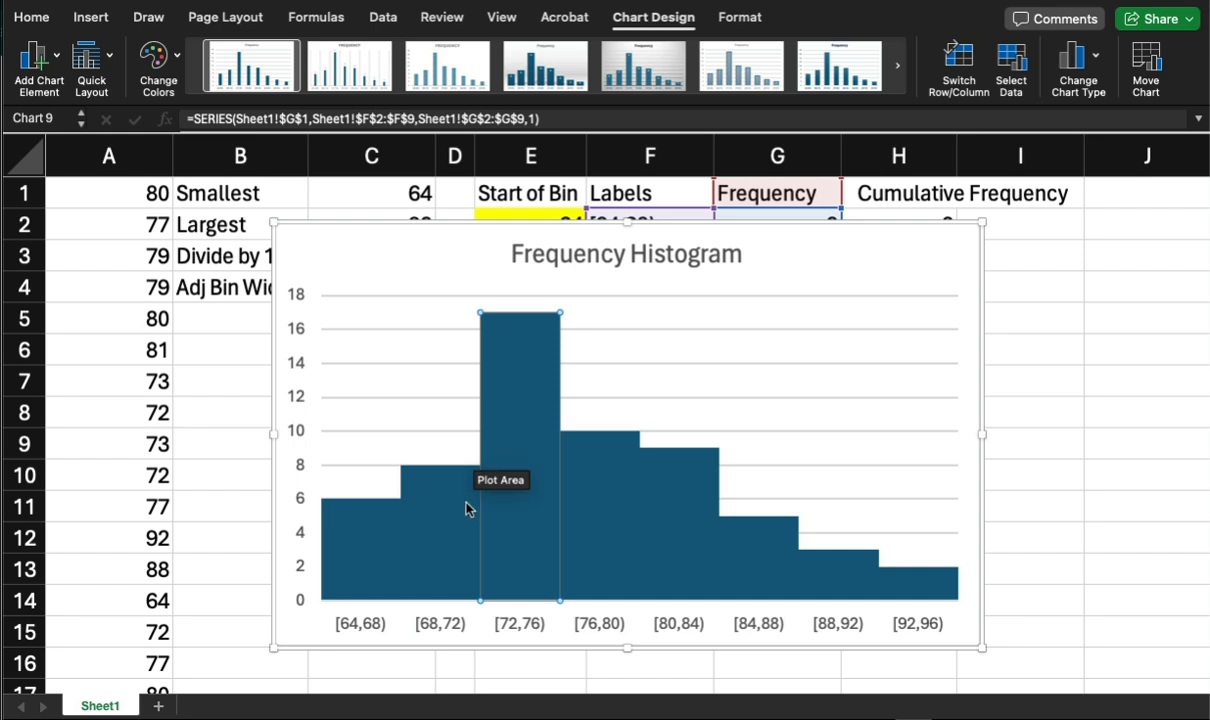
click(440, 532)
click(388, 546)
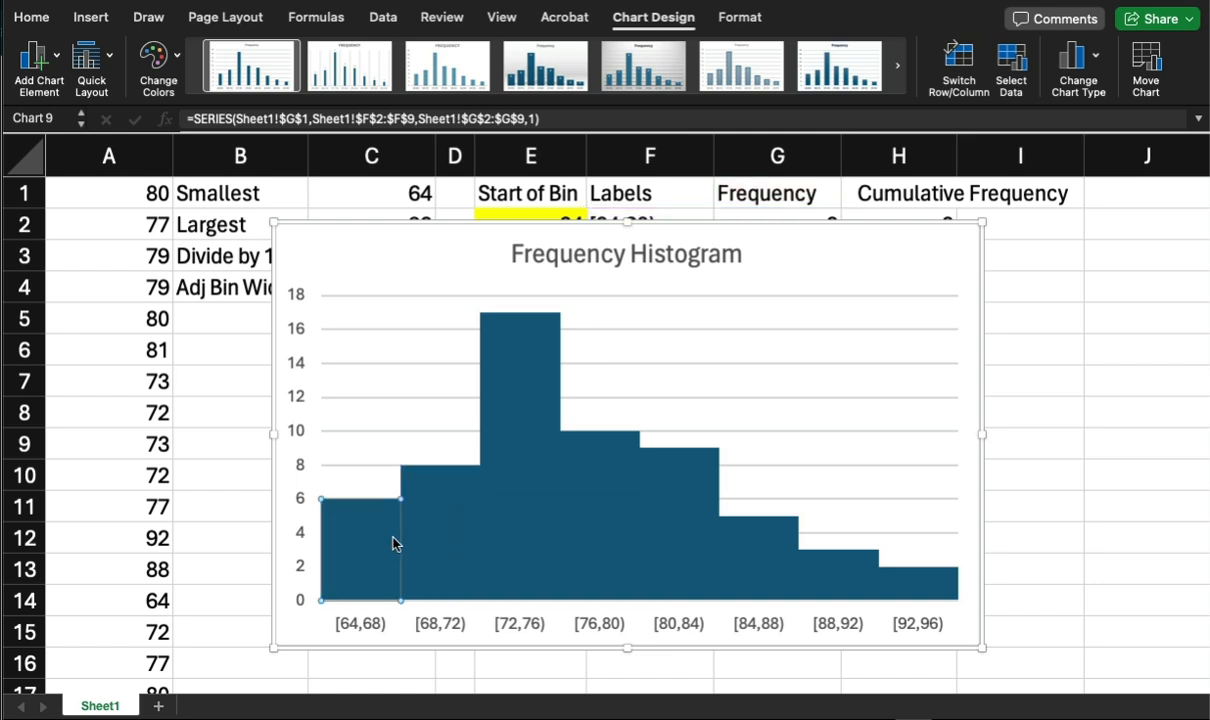
mouse_move(421, 533)
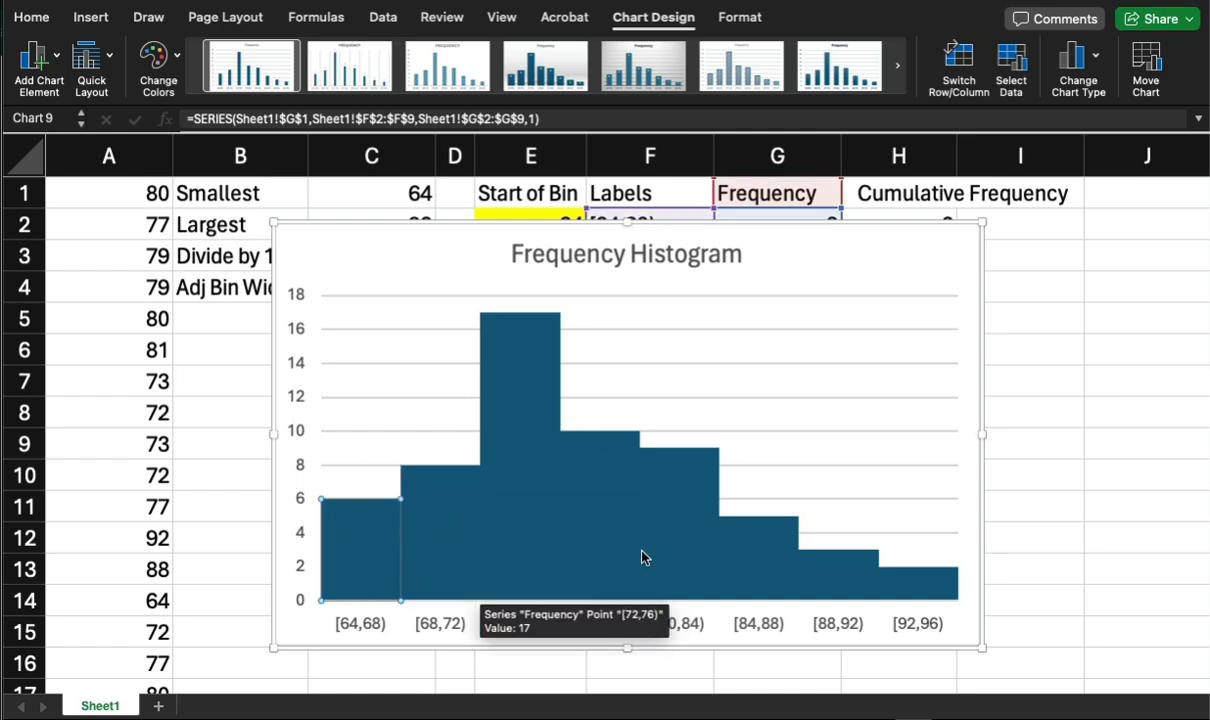
Check the frequency values of the first few histogram bars, starting with the [64,68) and [68,72) intervals.
mouse_move(634, 555)
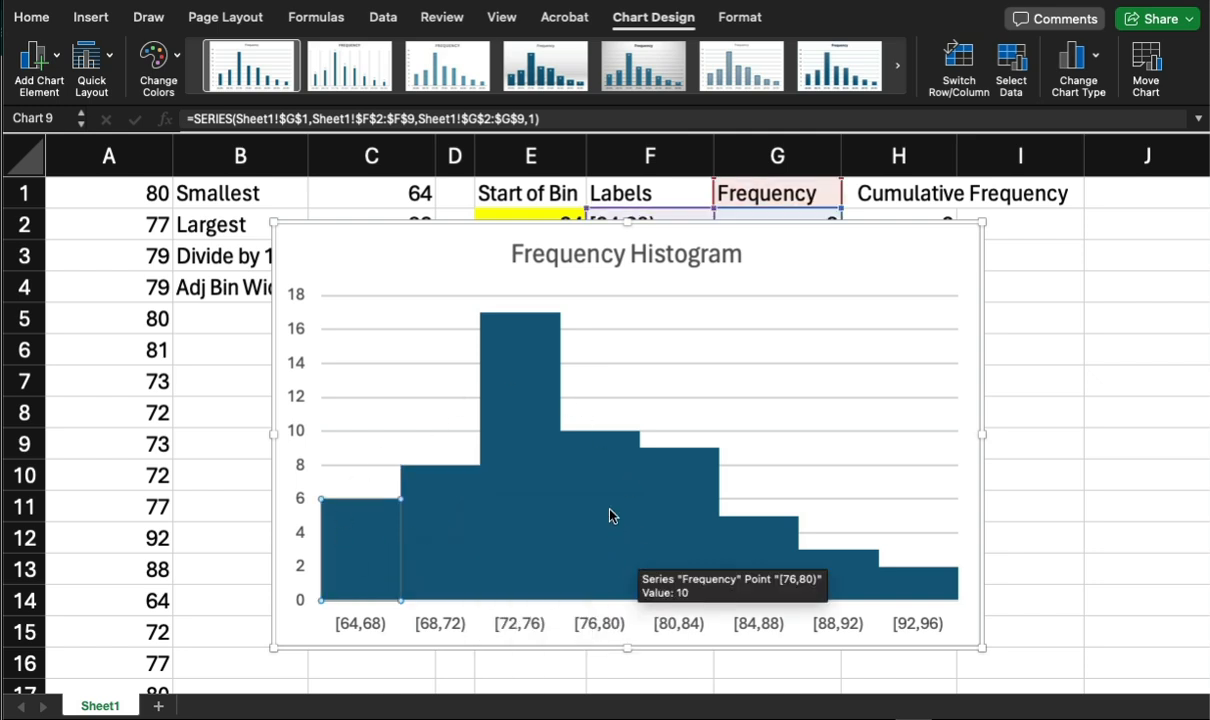
mouse_move(456, 514)
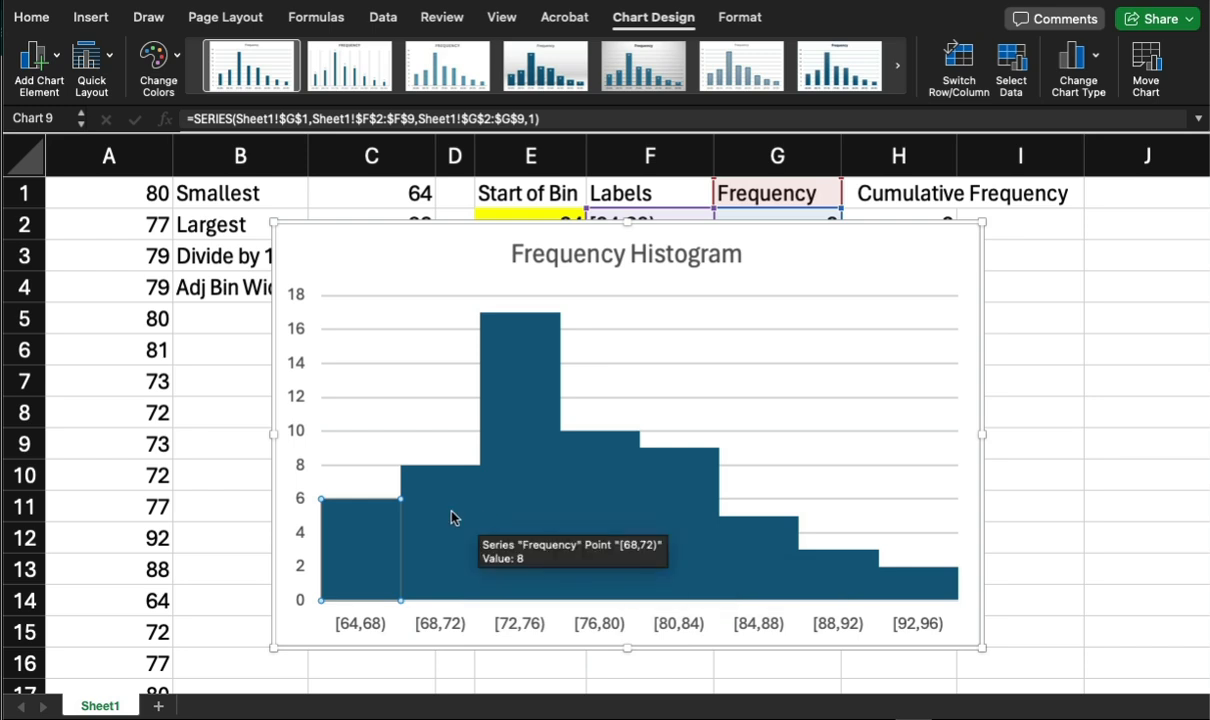
mouse_move(369, 543)
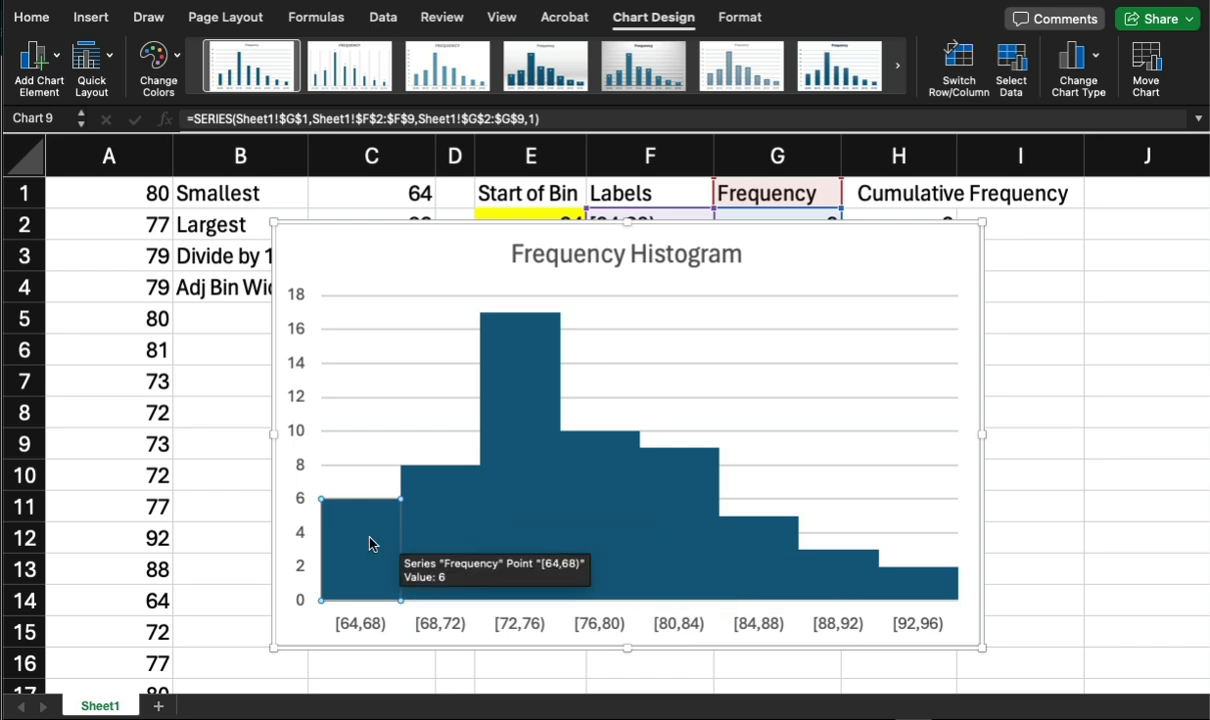
click(457, 515)
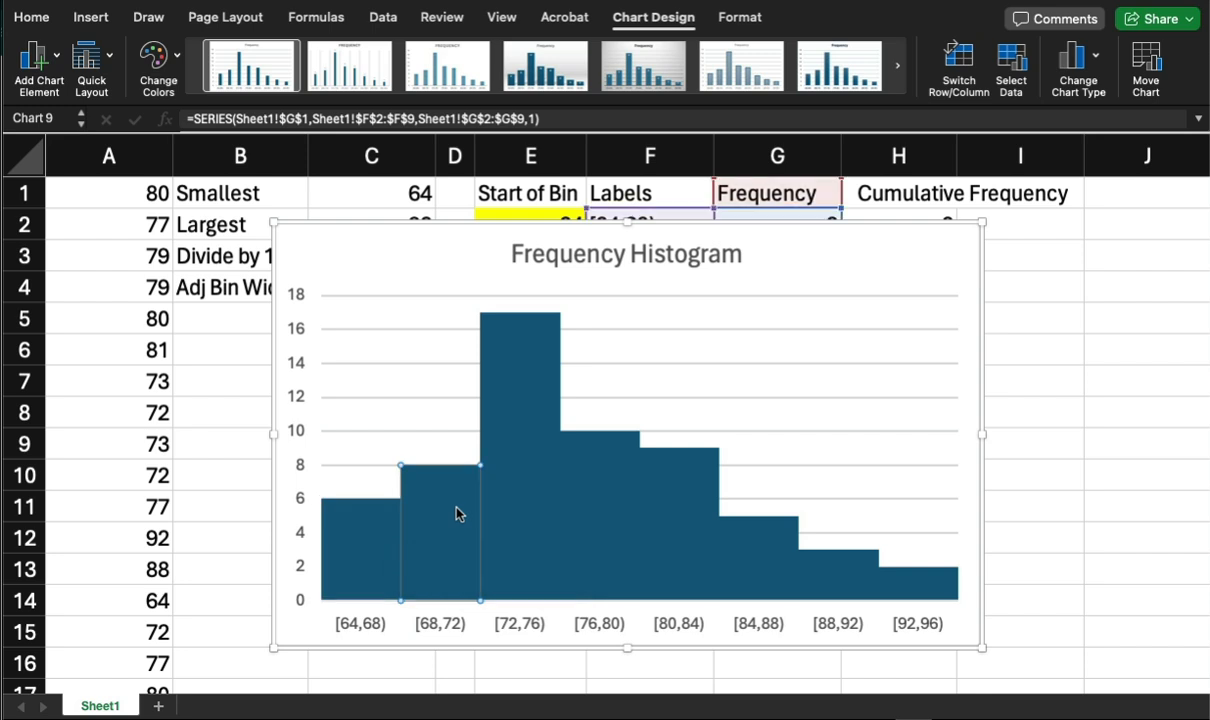
click(392, 540)
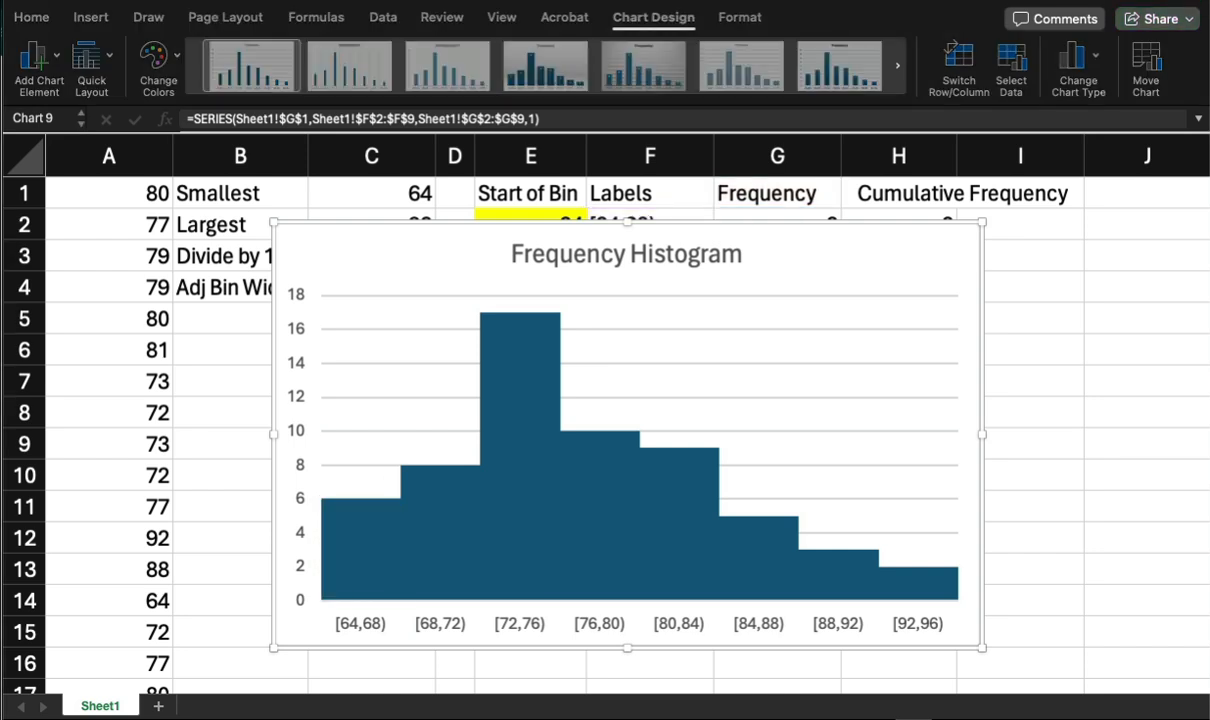
Switch to Calculator and compute the first interval's percentage as 6 ÷ 60 × 100.
drag(1209, 370, 1067, 295)
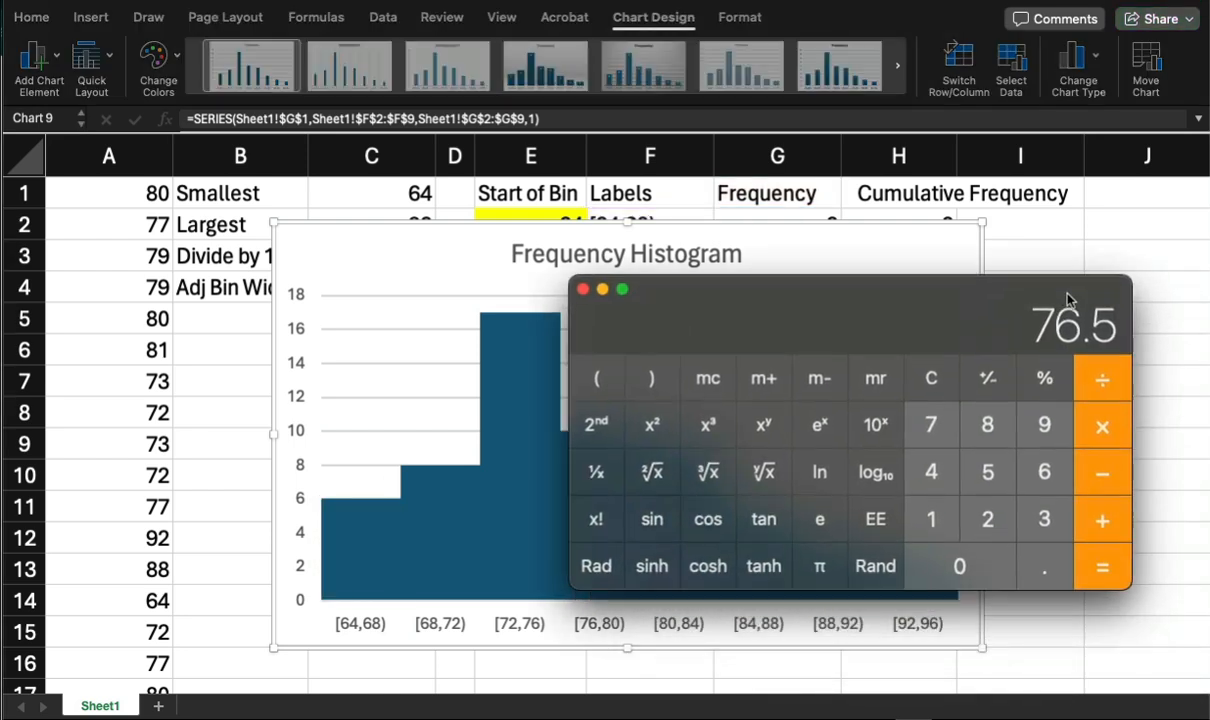
click(931, 378)
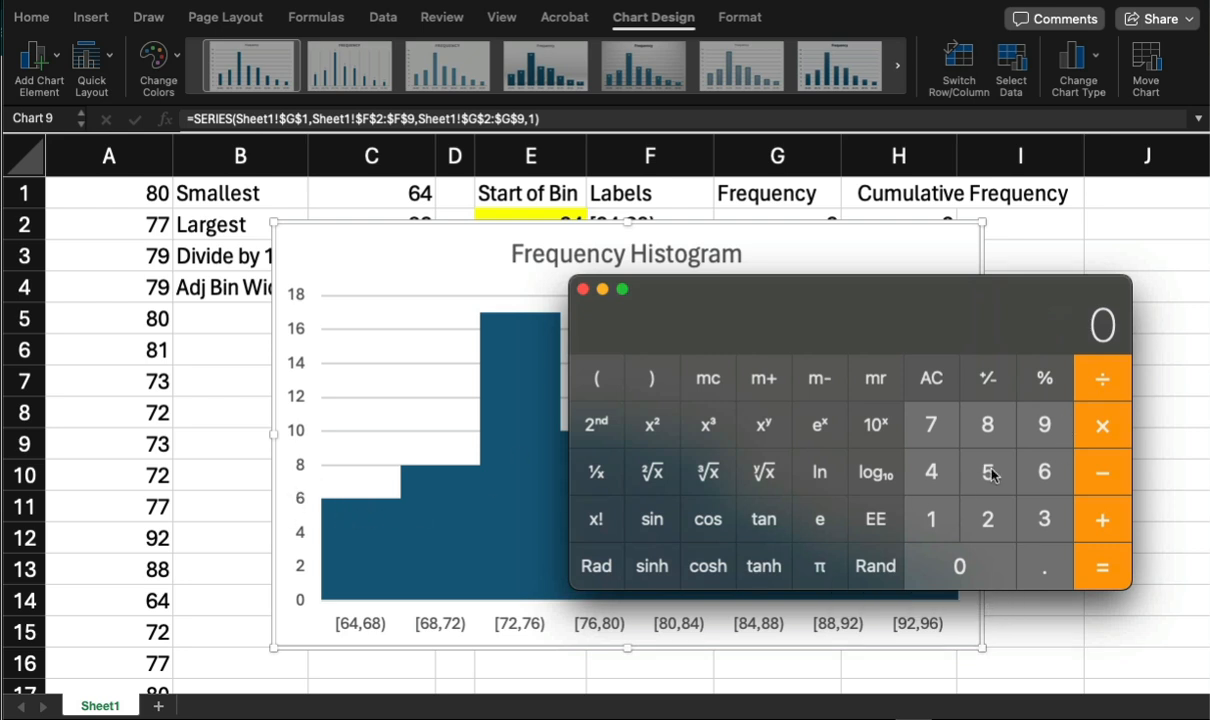
click(1043, 472)
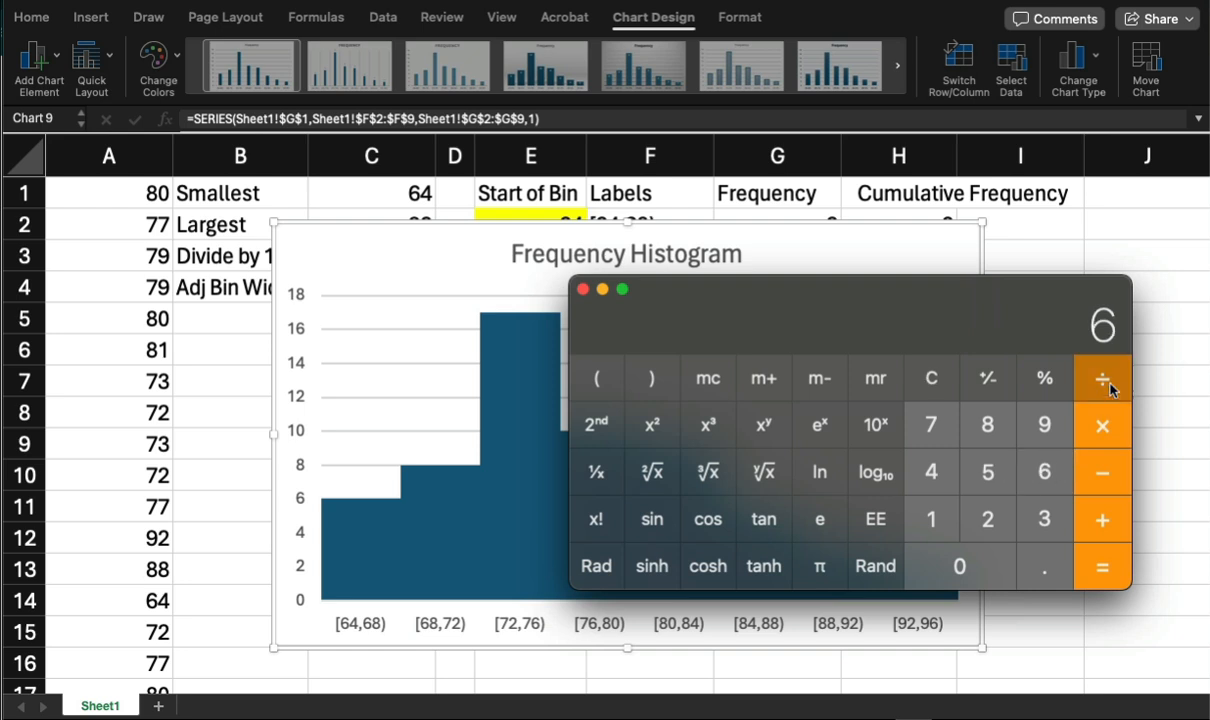
click(982, 563)
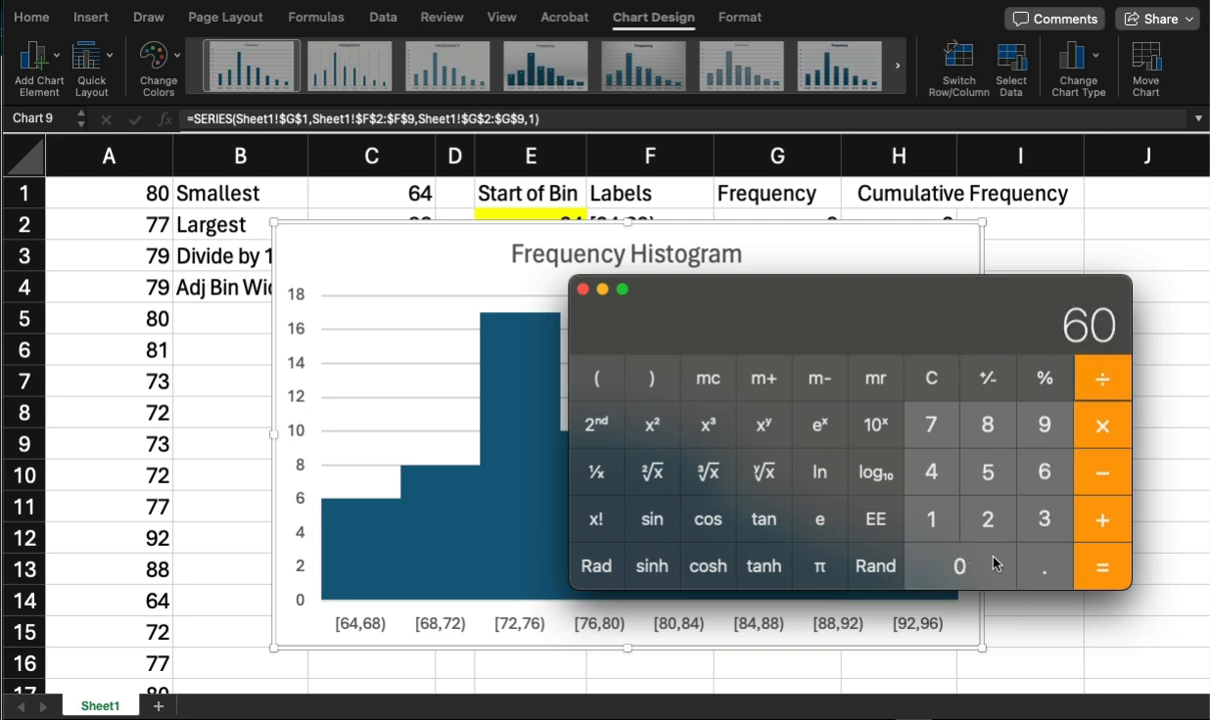
click(1100, 570)
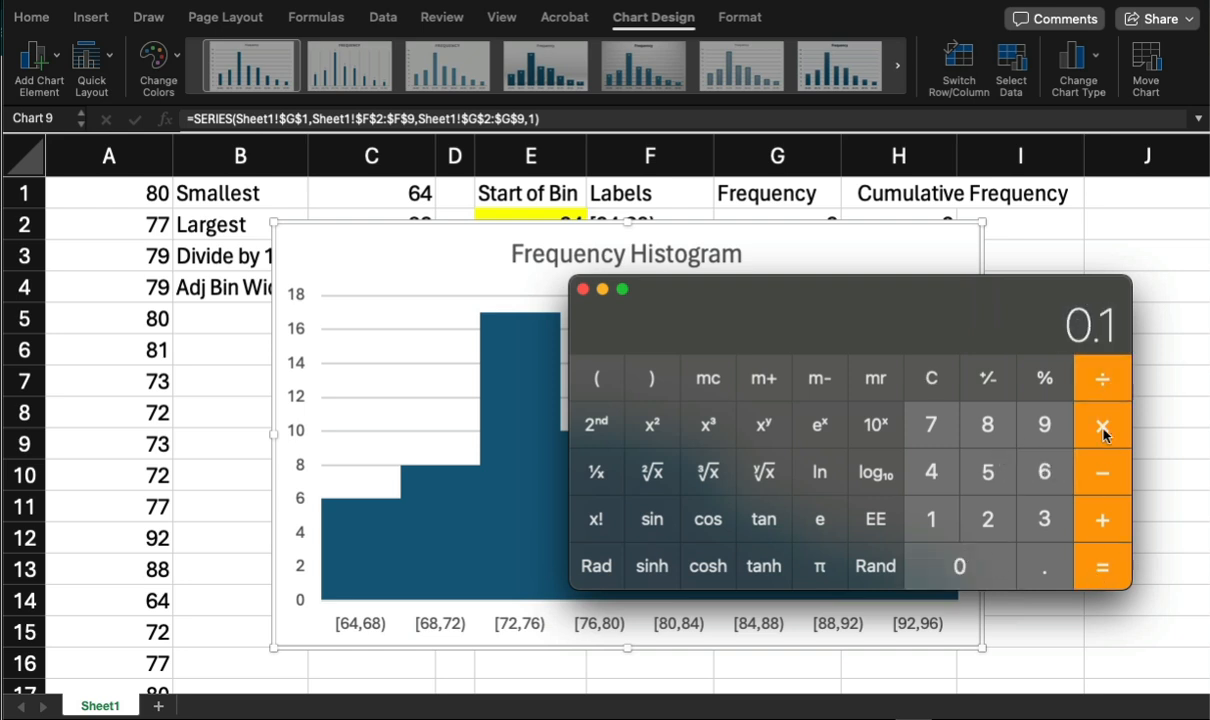
click(929, 518)
click(960, 564)
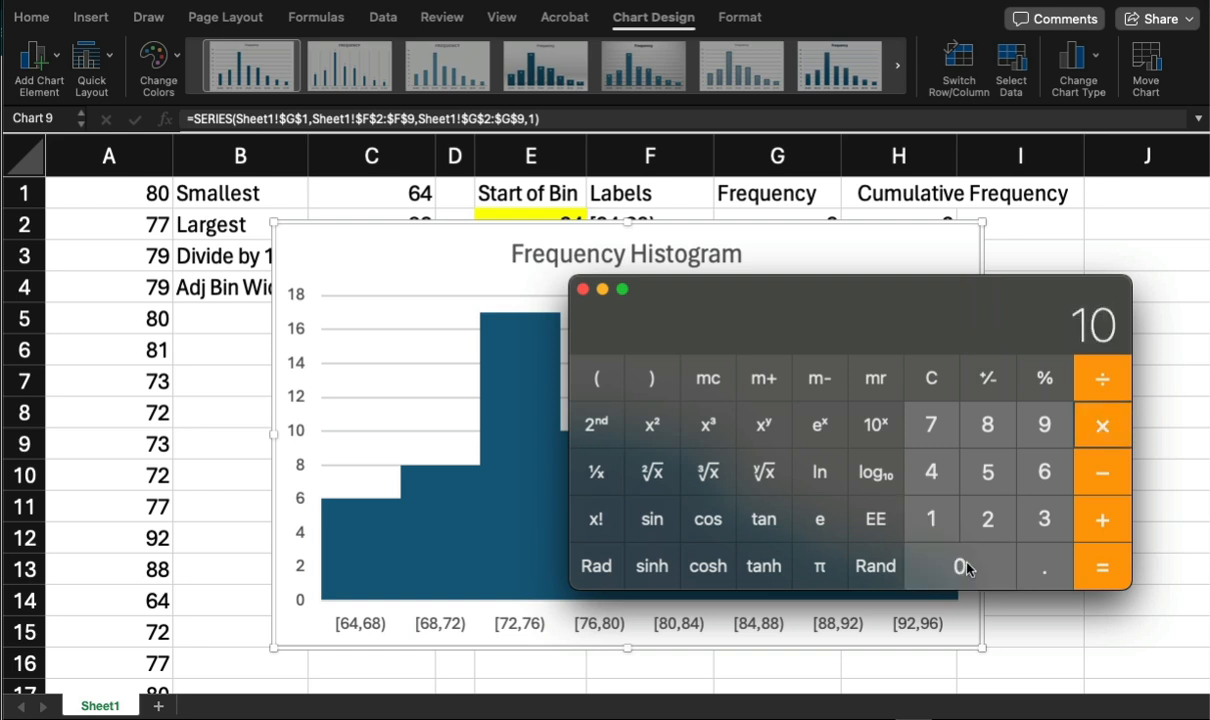
click(962, 566)
click(1098, 568)
Compute the cumulative percentage for the first two intervals as 14 ÷ 60 × 100.
click(932, 380)
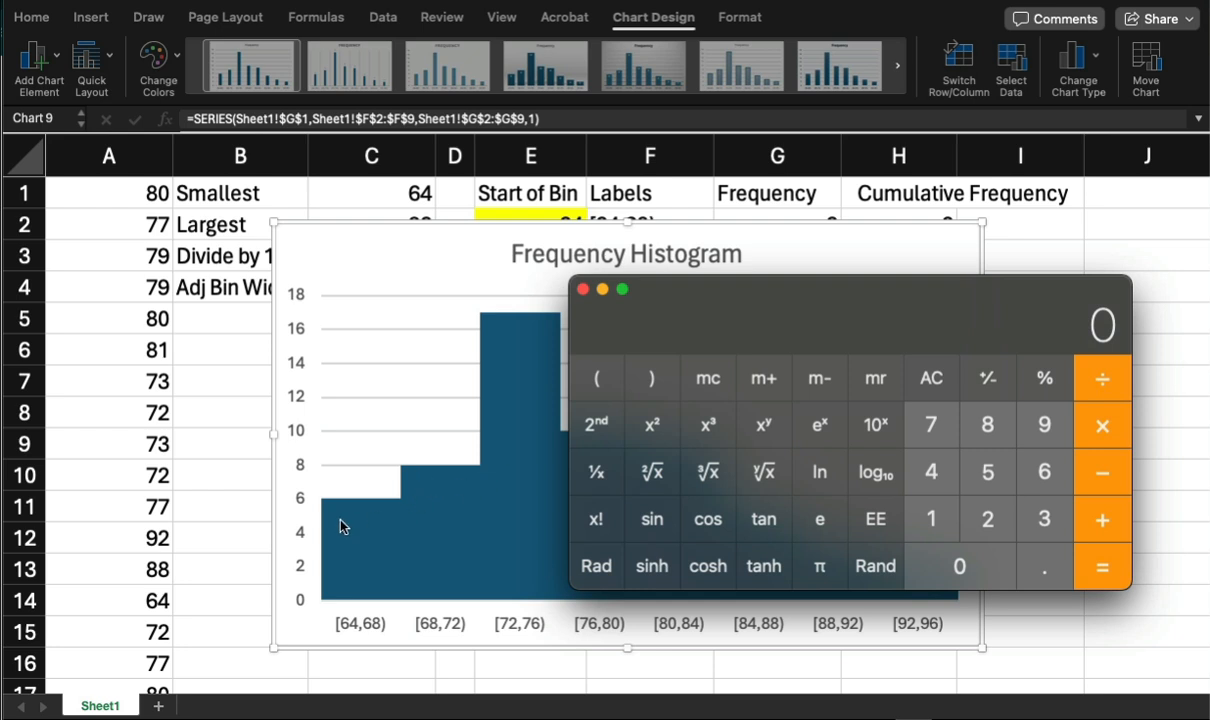
click(931, 519)
click(927, 482)
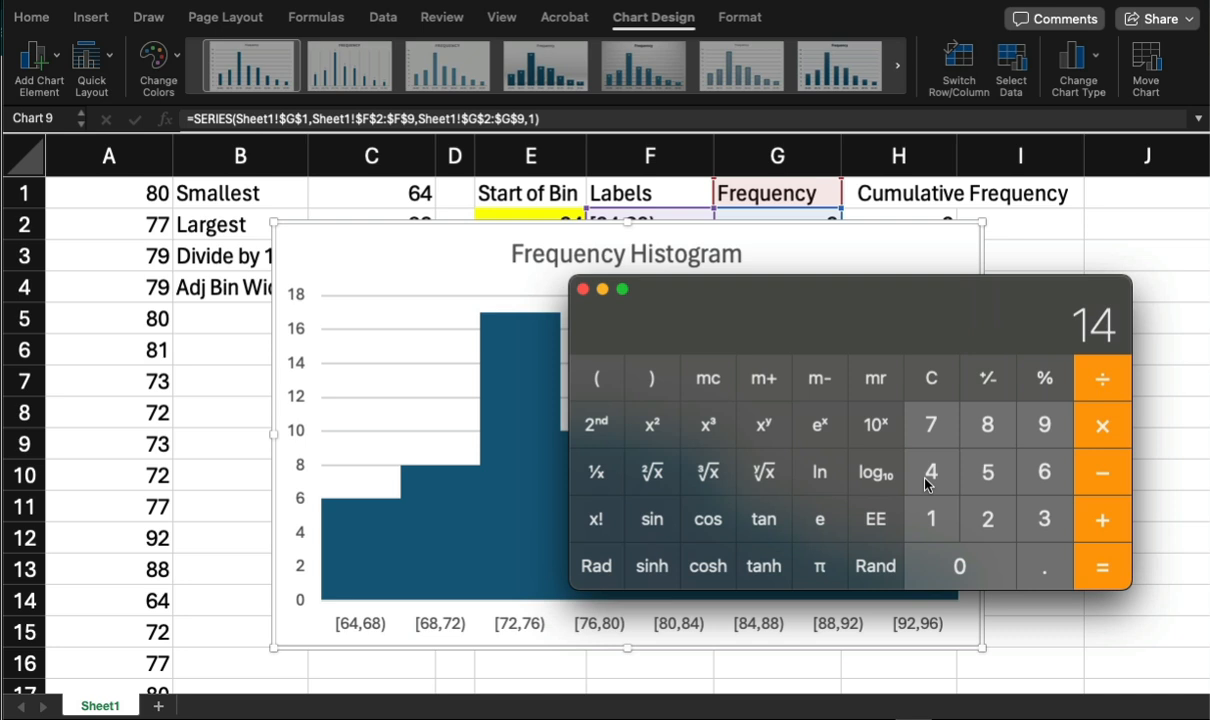
click(1103, 382)
click(1042, 462)
click(959, 566)
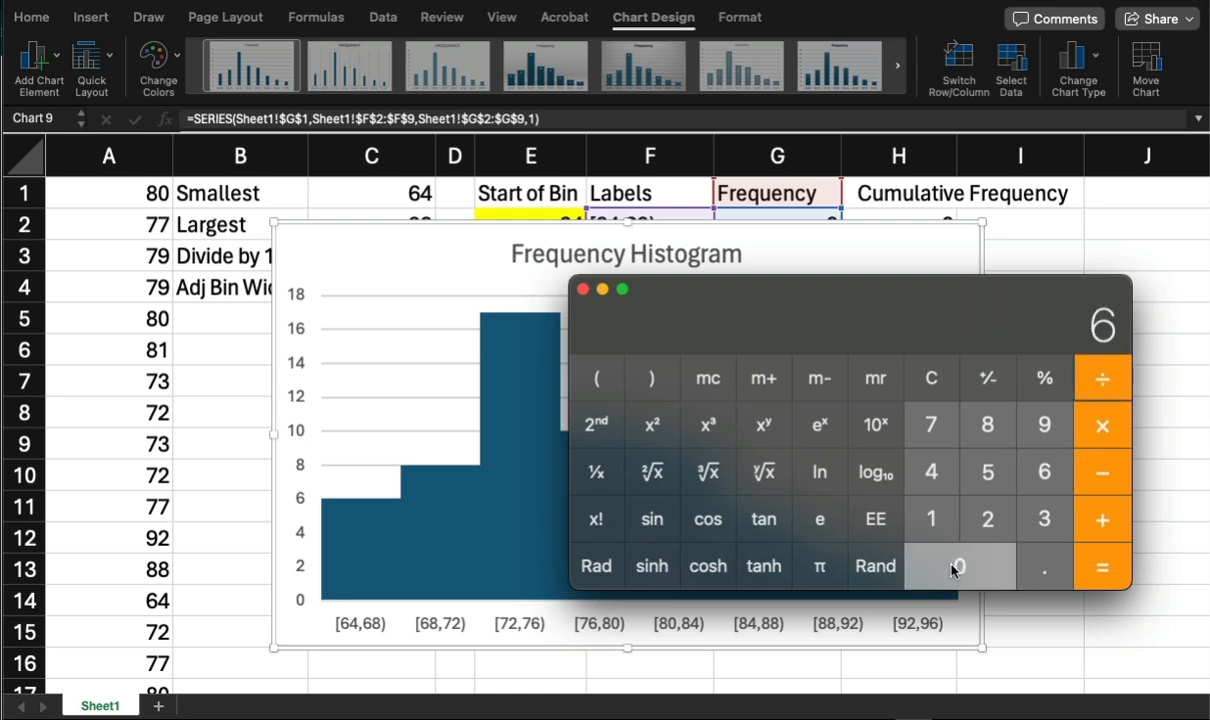
click(1100, 566)
click(1099, 425)
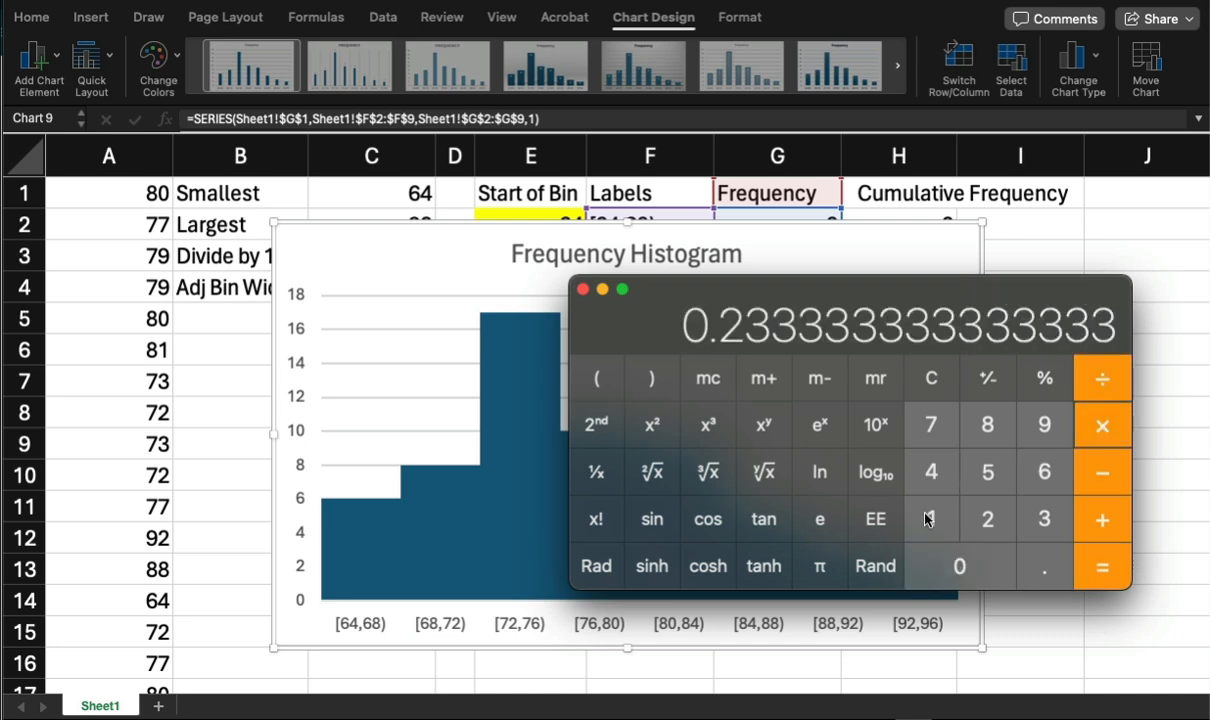
click(931, 519)
click(950, 563)
click(955, 565)
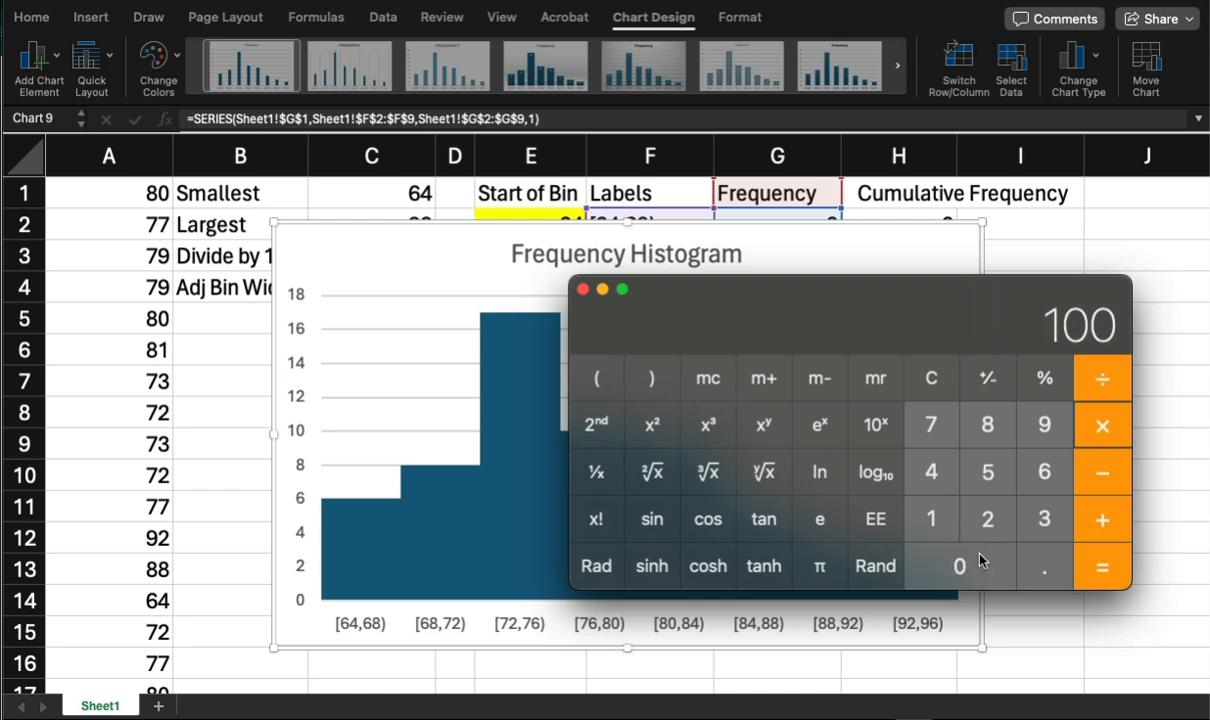
click(1103, 566)
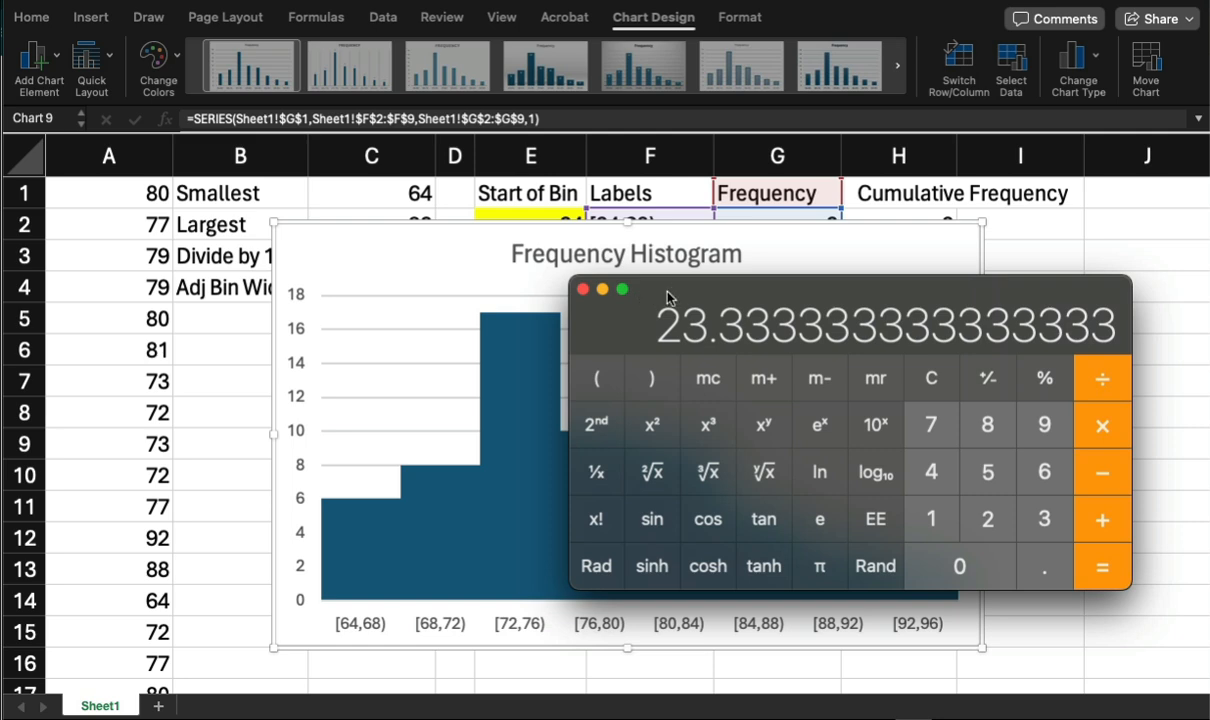
Close the calculator and move the histogram chart slightly lower and further left on the sheet.
drag(668, 298, 624, 297)
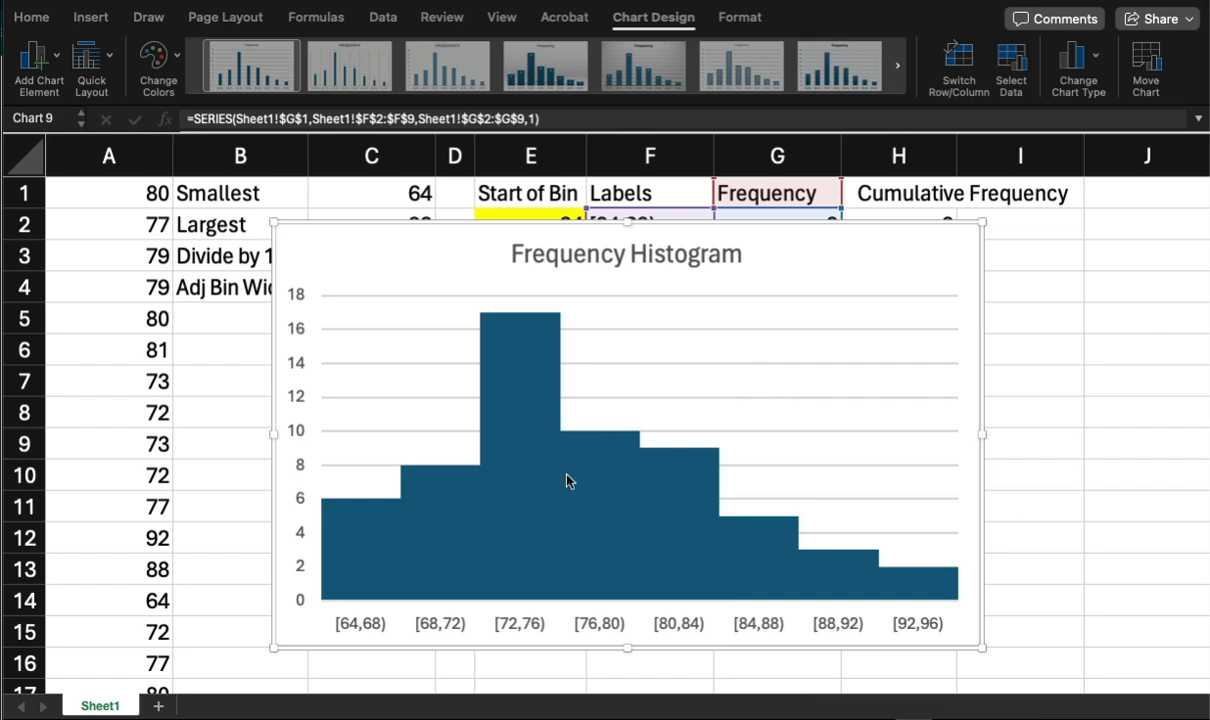
click(784, 248)
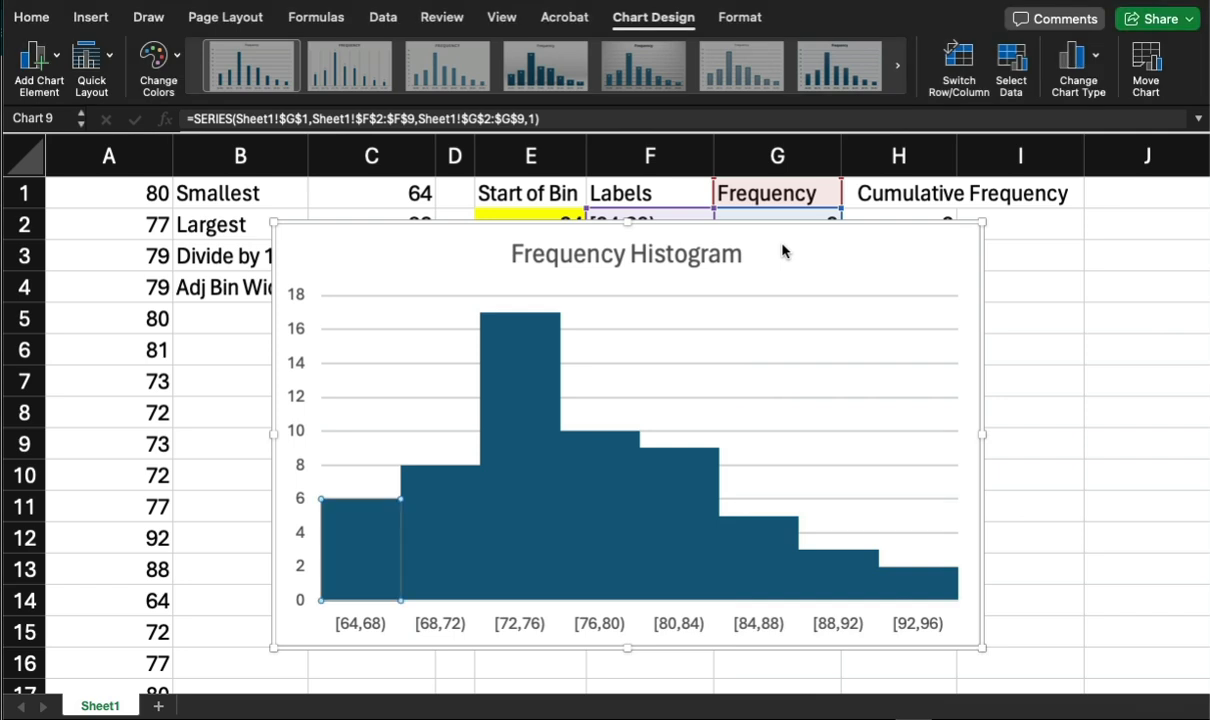
drag(766, 228, 751, 256)
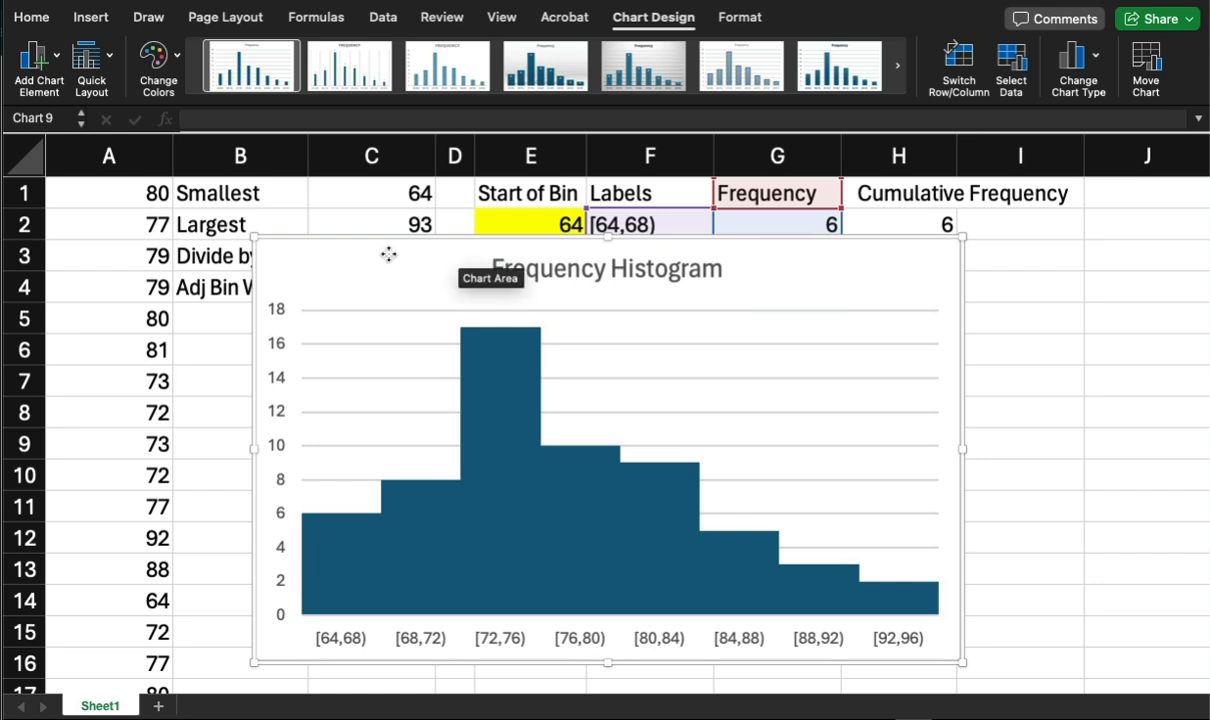
right_click(388, 254)
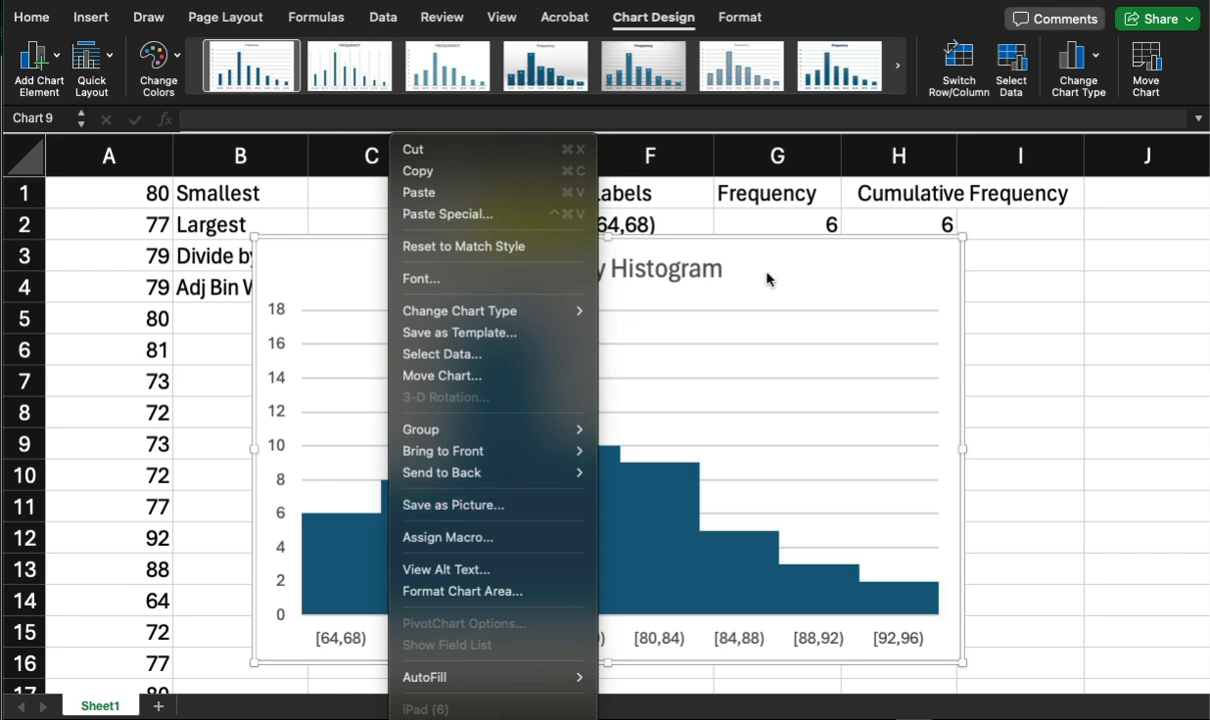
click(724, 265)
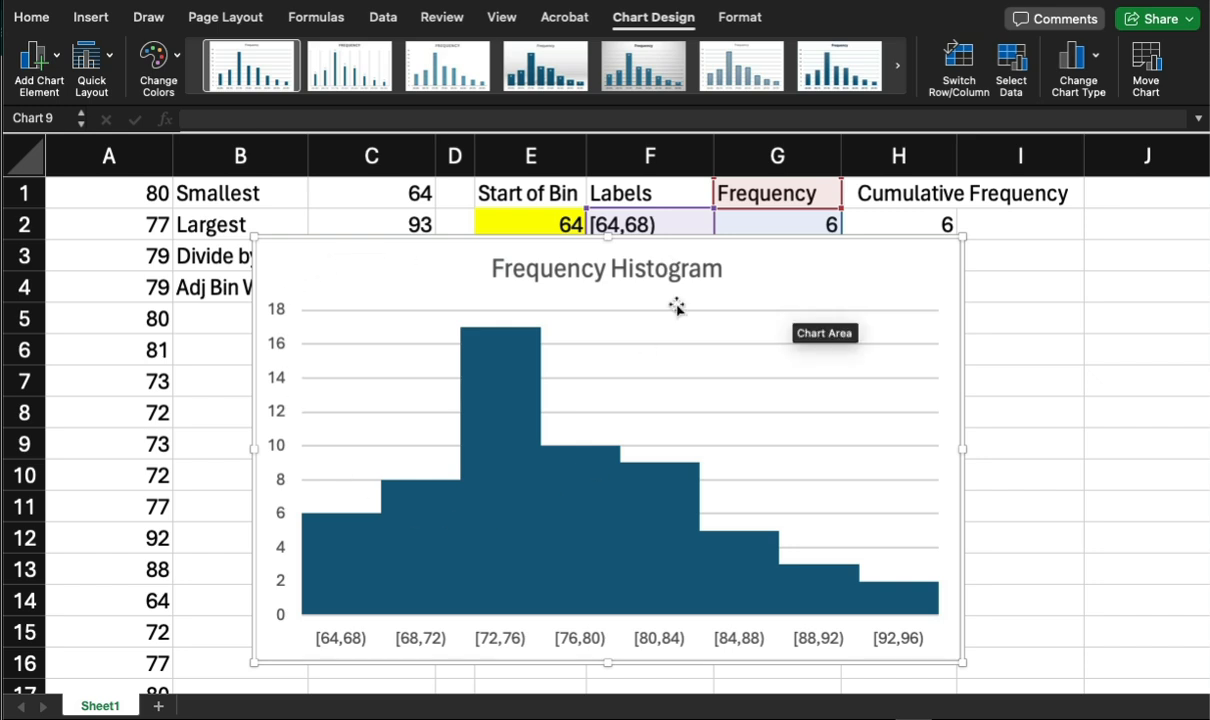
right_click(780, 272)
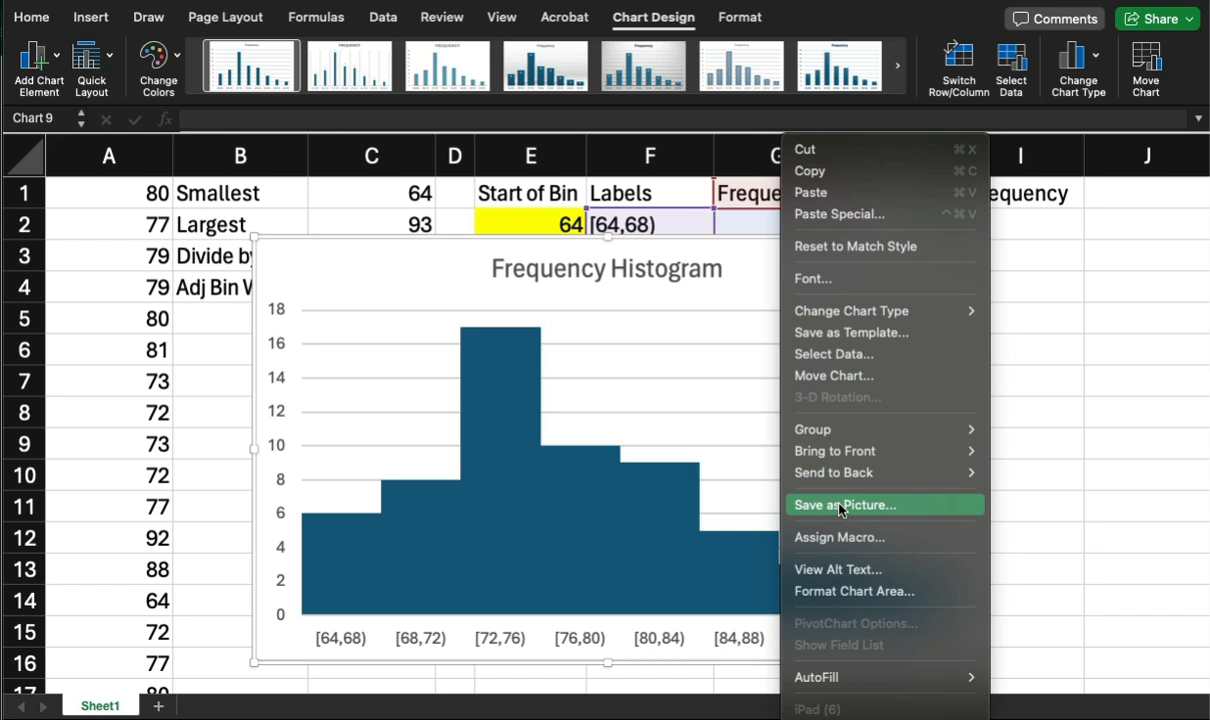
click(1032, 341)
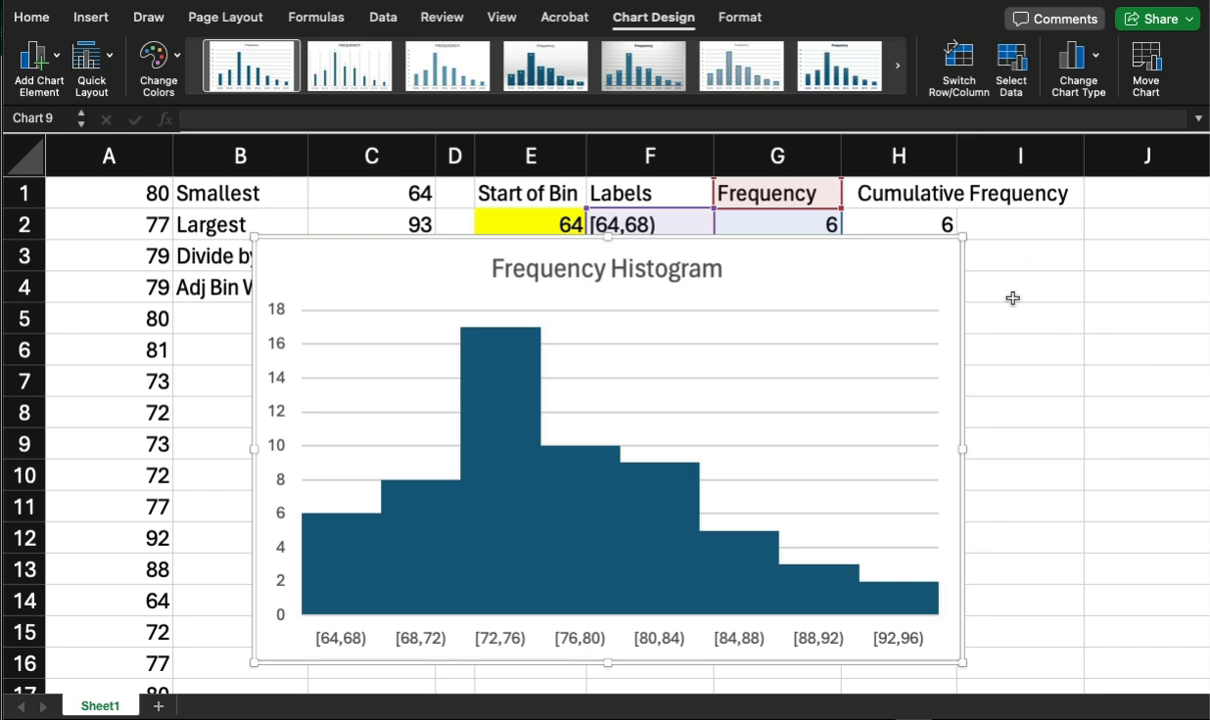
click(1021, 328)
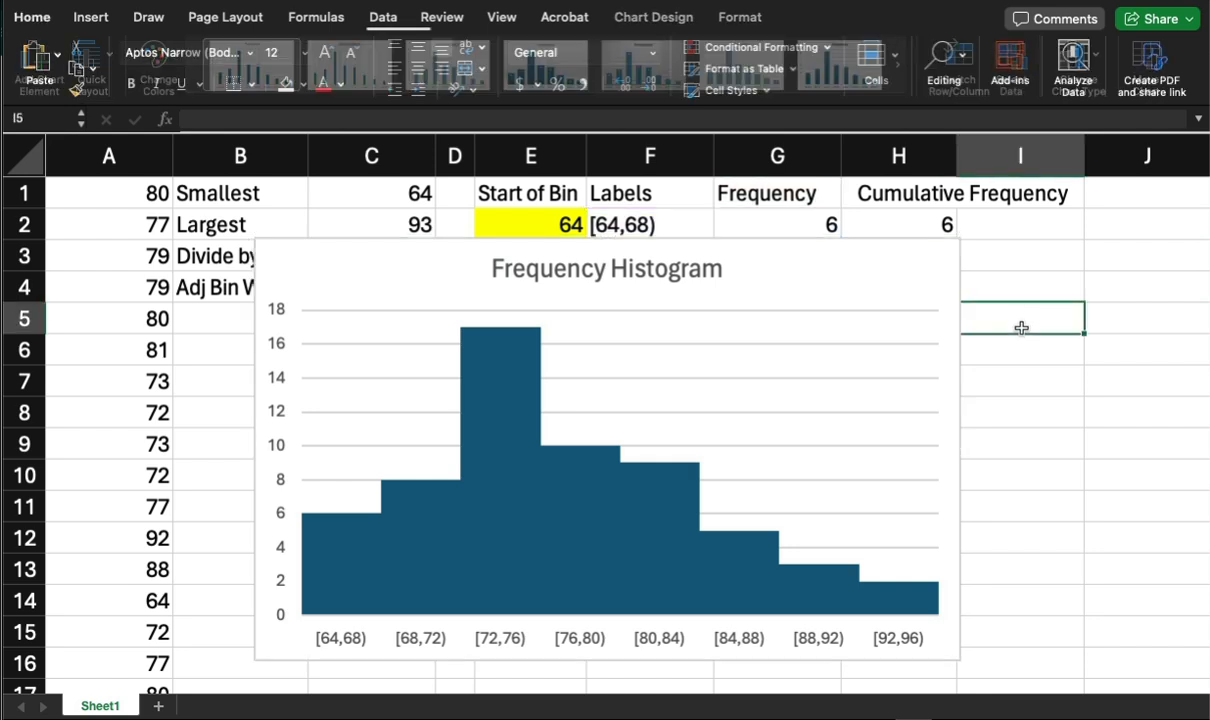